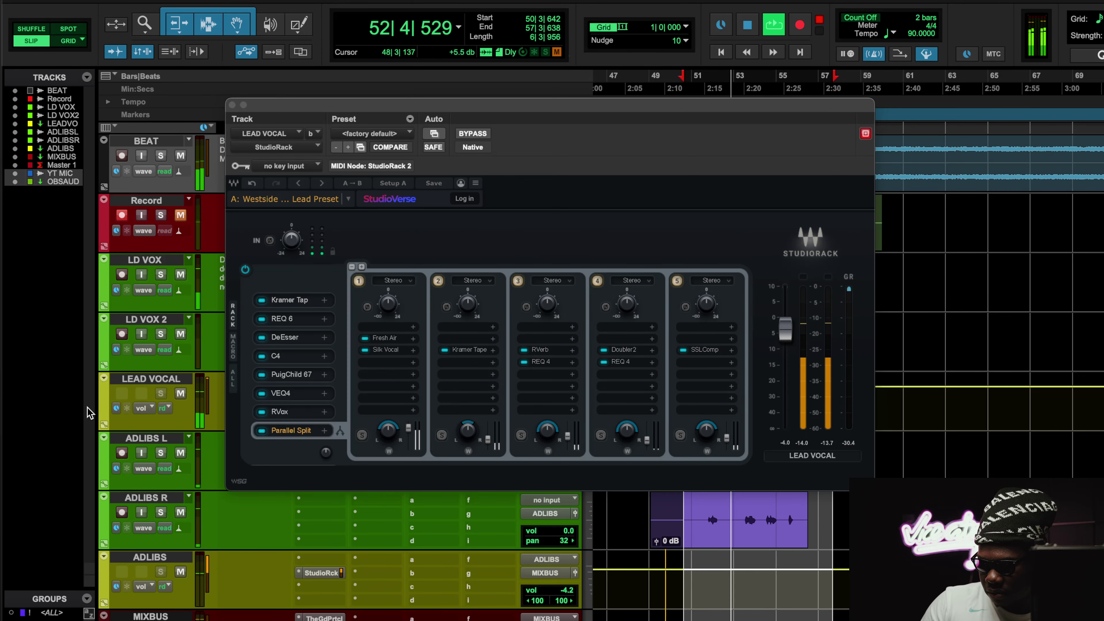
Mute the BEAT track and restart loop playback to hear the vocals without the instrumental.
click(15, 157)
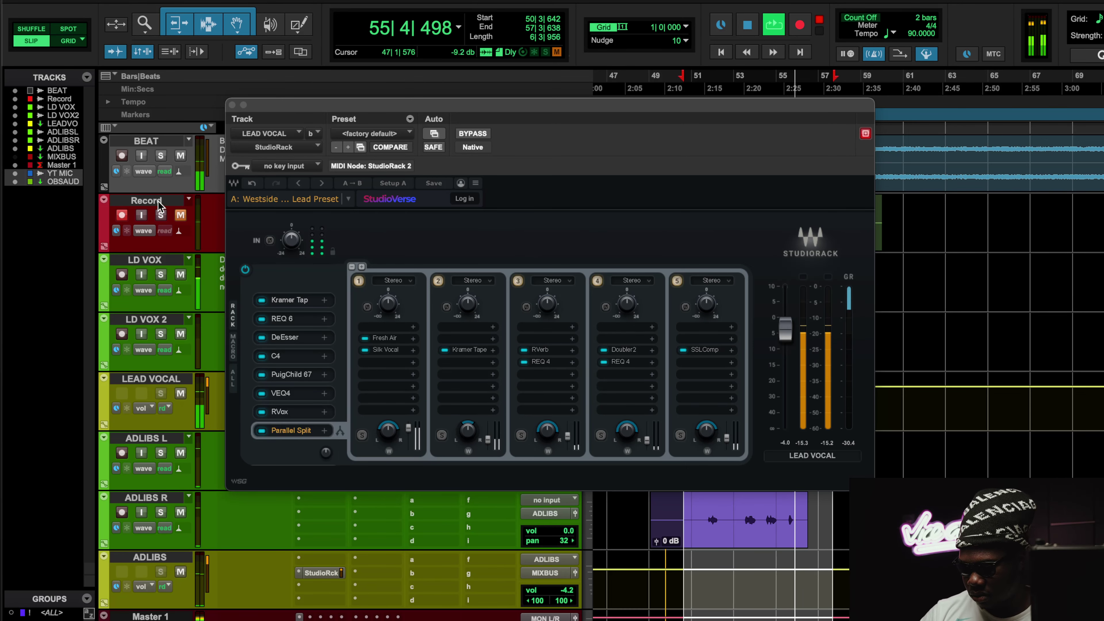
click(180, 156)
key(space)
key(space)
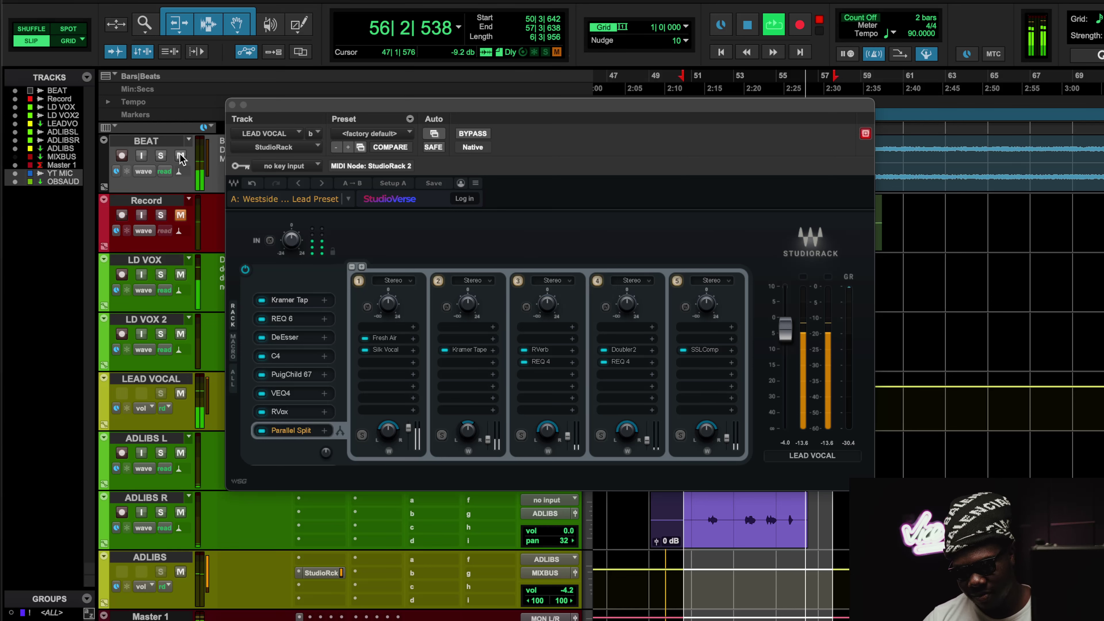
key(space)
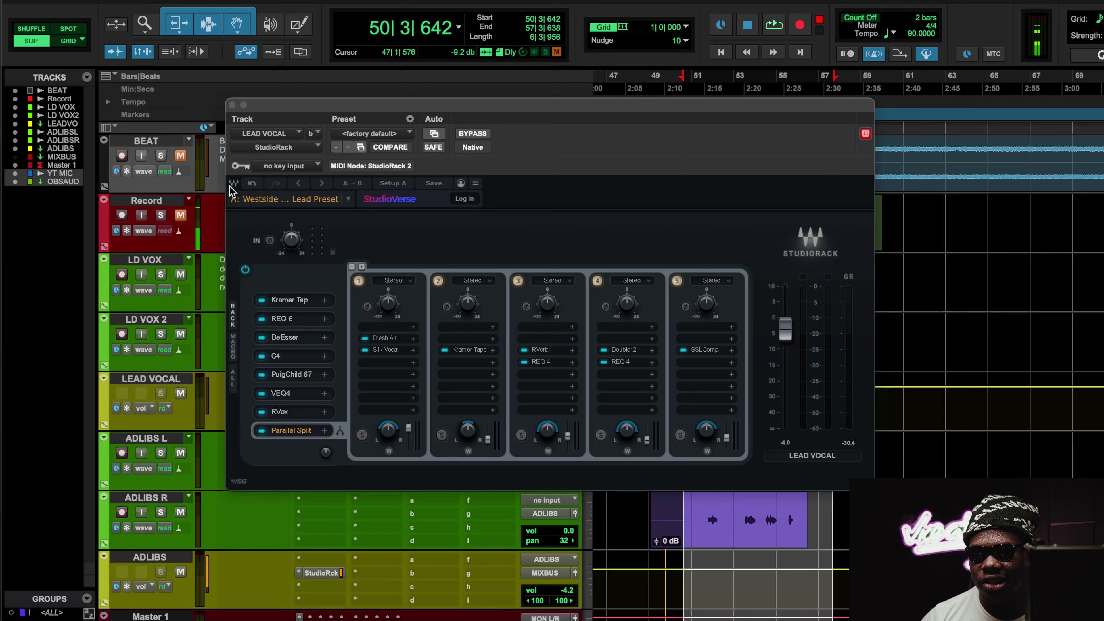
key(space)
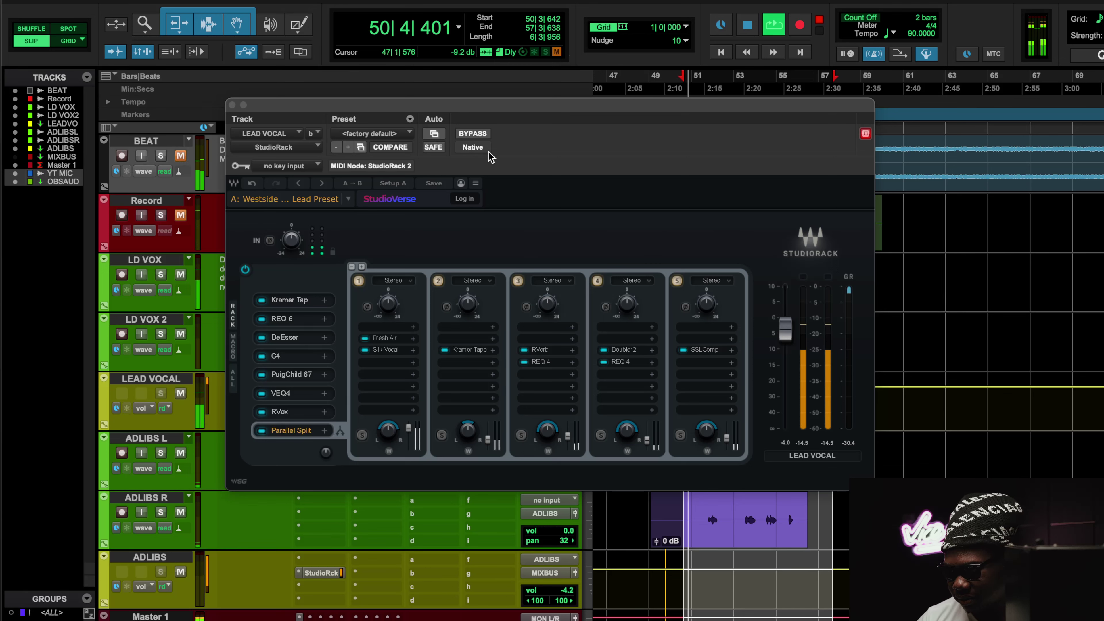
Compare the lead vocal with the whole StudioRack chain bypassed and active, leave it active, and stop playback.
click(472, 133)
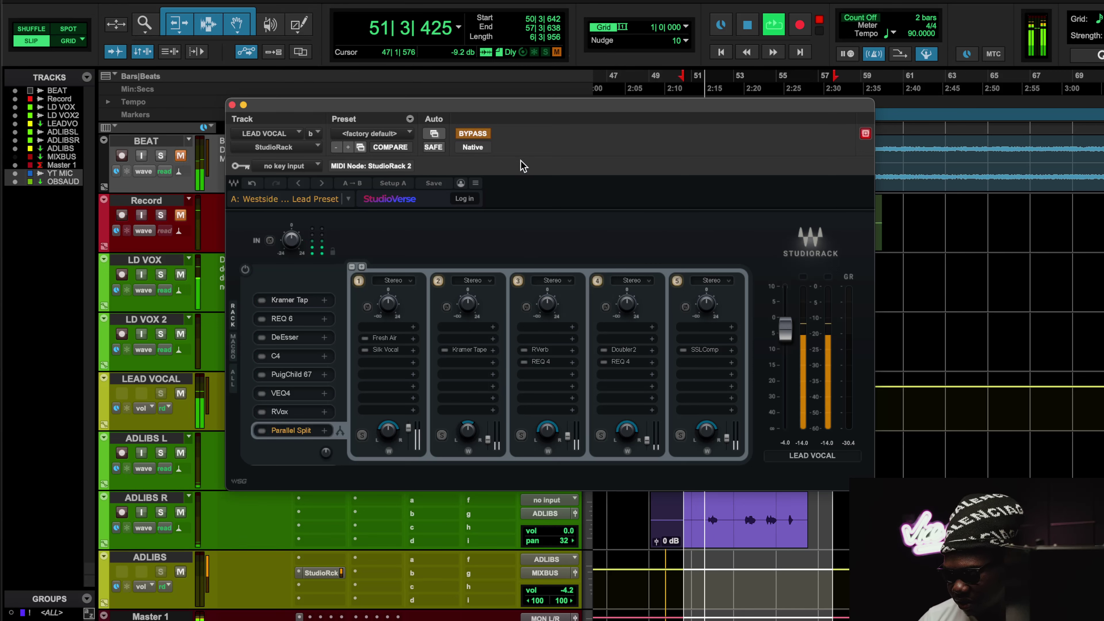
click(478, 135)
click(478, 134)
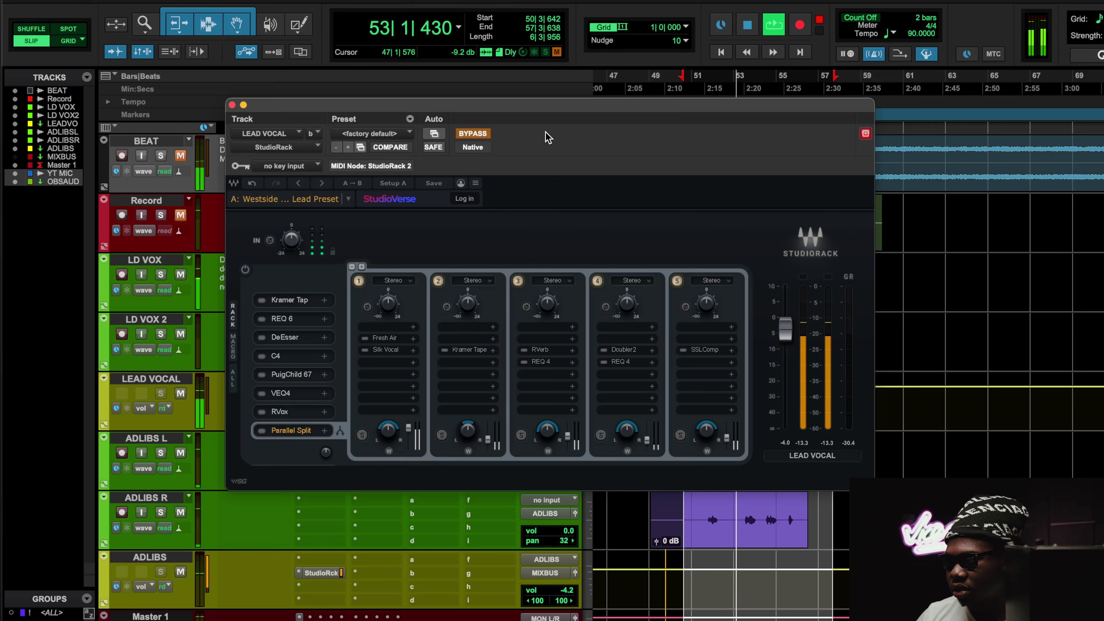
click(466, 135)
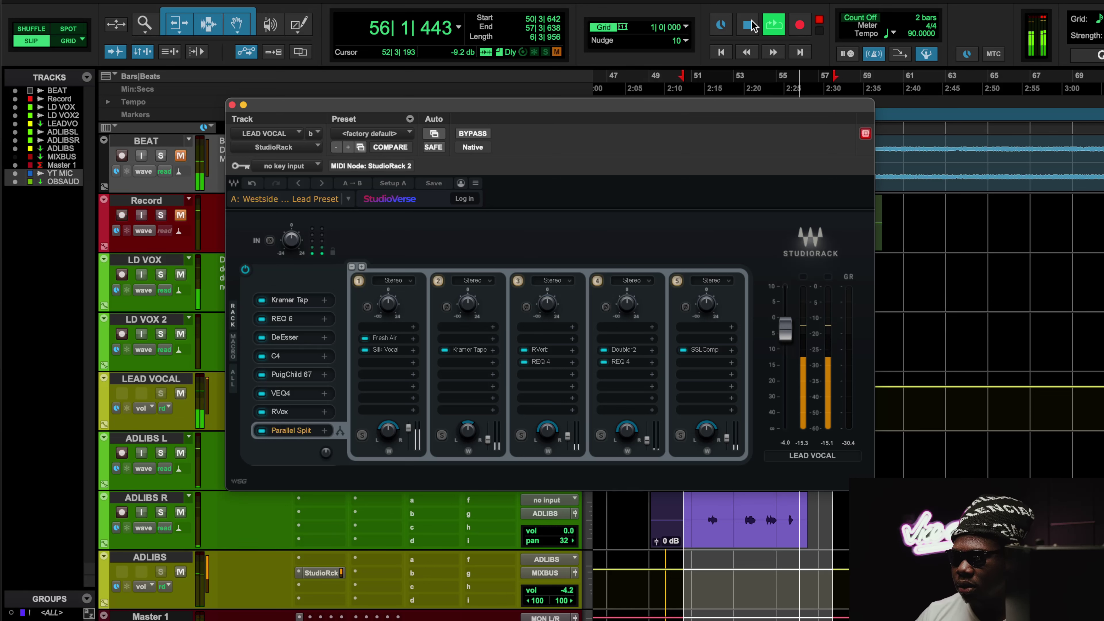
click(750, 27)
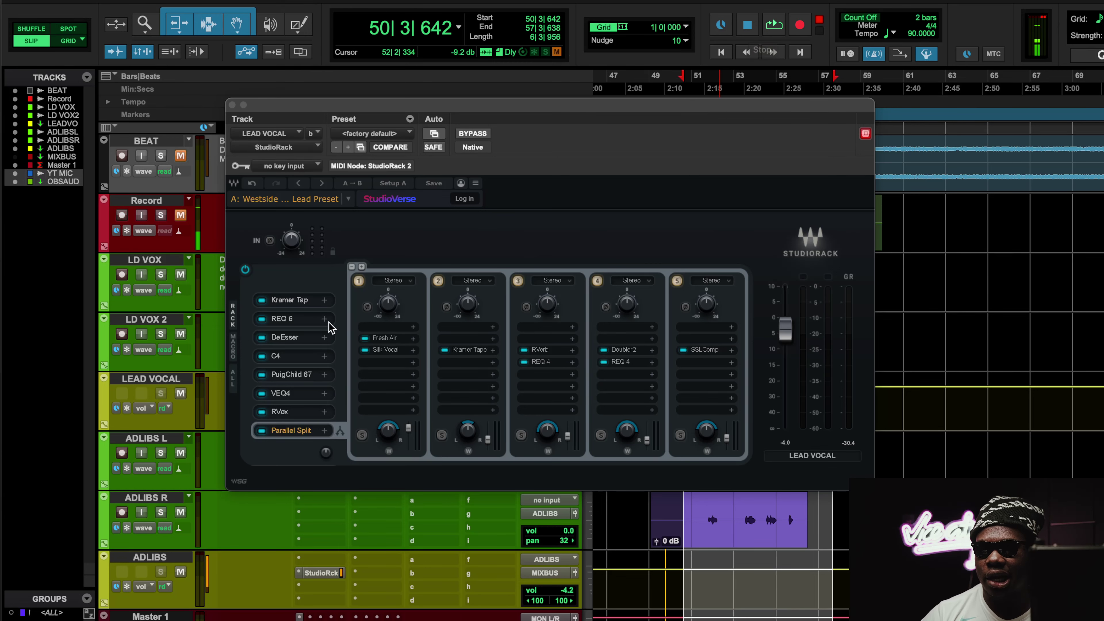
Open Kramer Tape in slot 1, compare the lead vocal with it bypassed and active during playback, and close it.
click(293, 301)
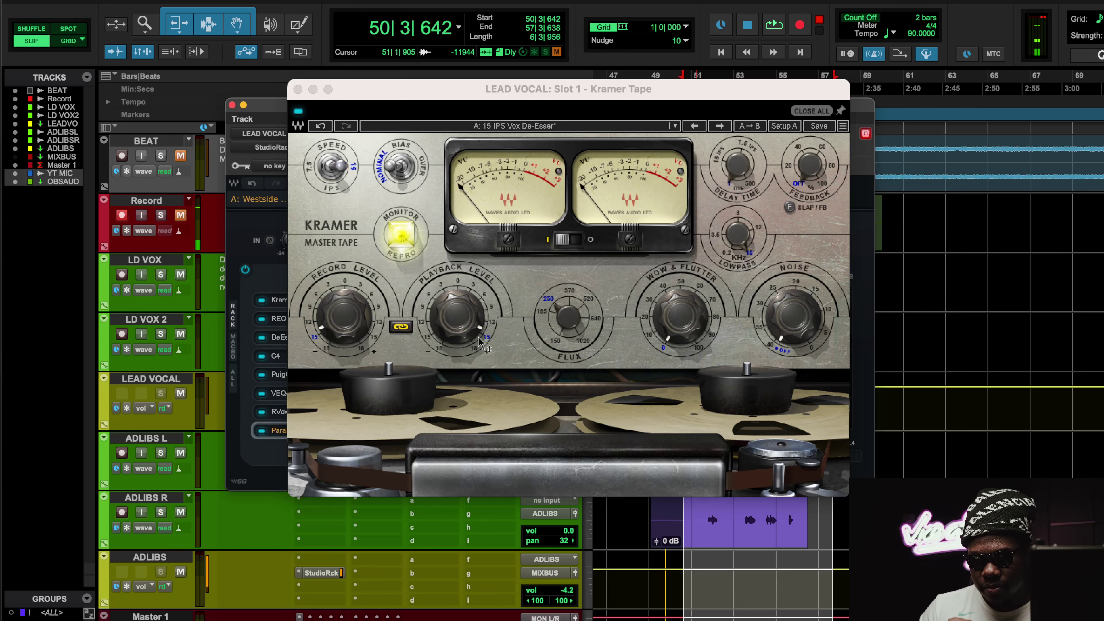
click(574, 330)
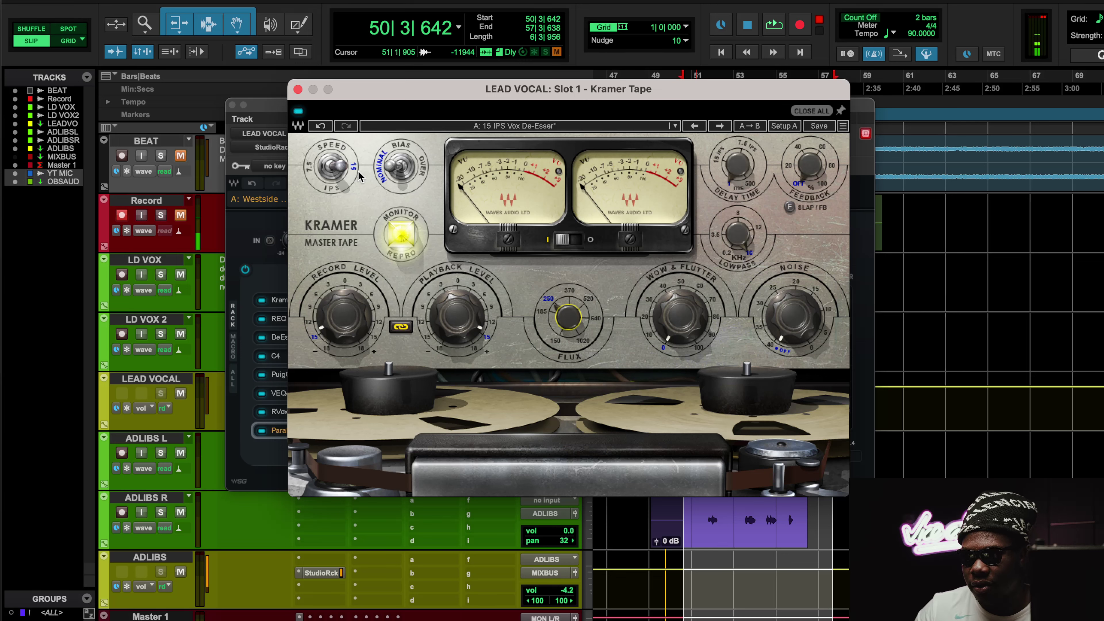
key(space)
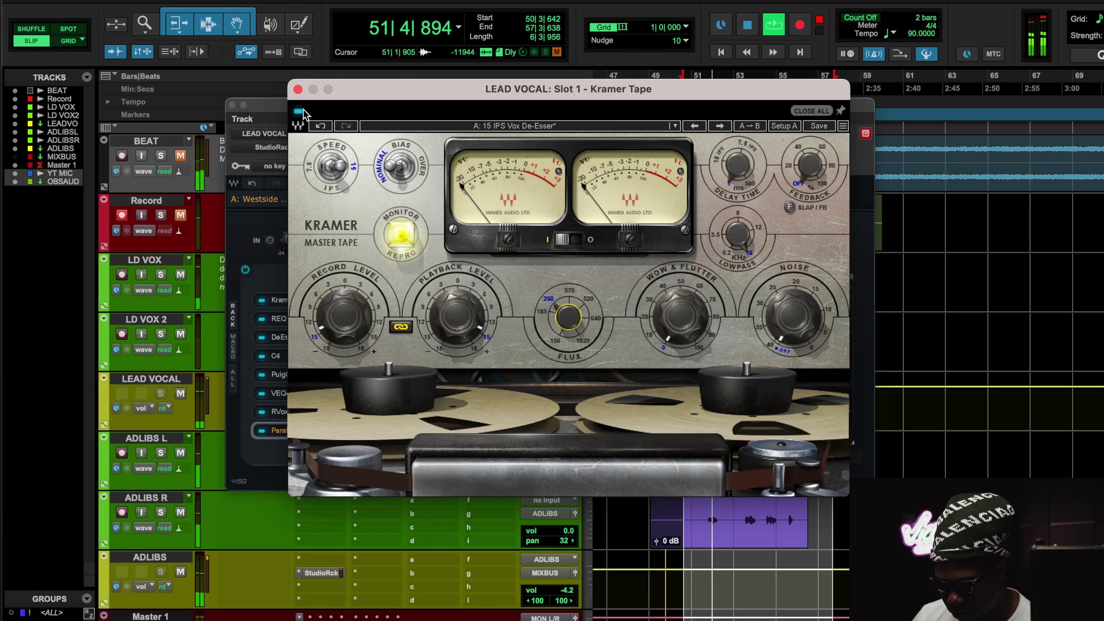
click(299, 112)
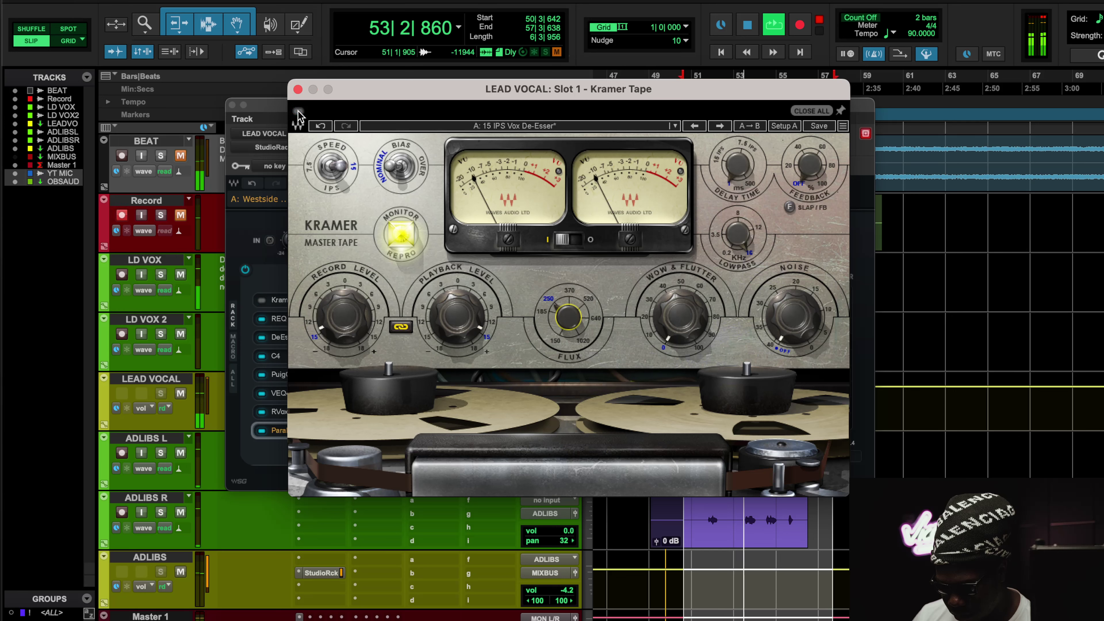
click(298, 112)
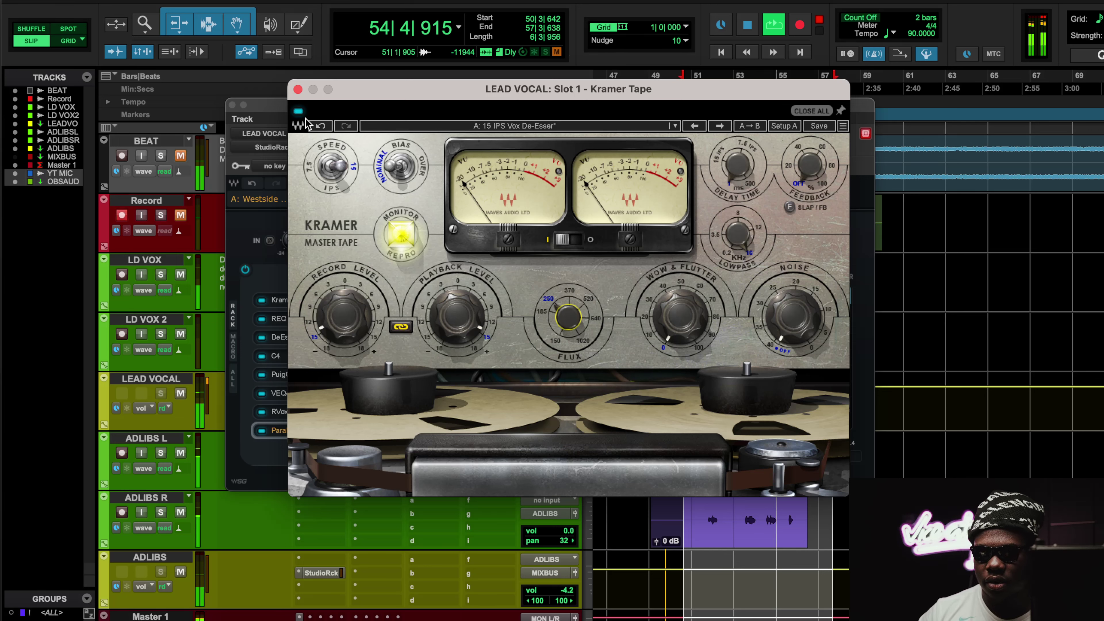
key(space)
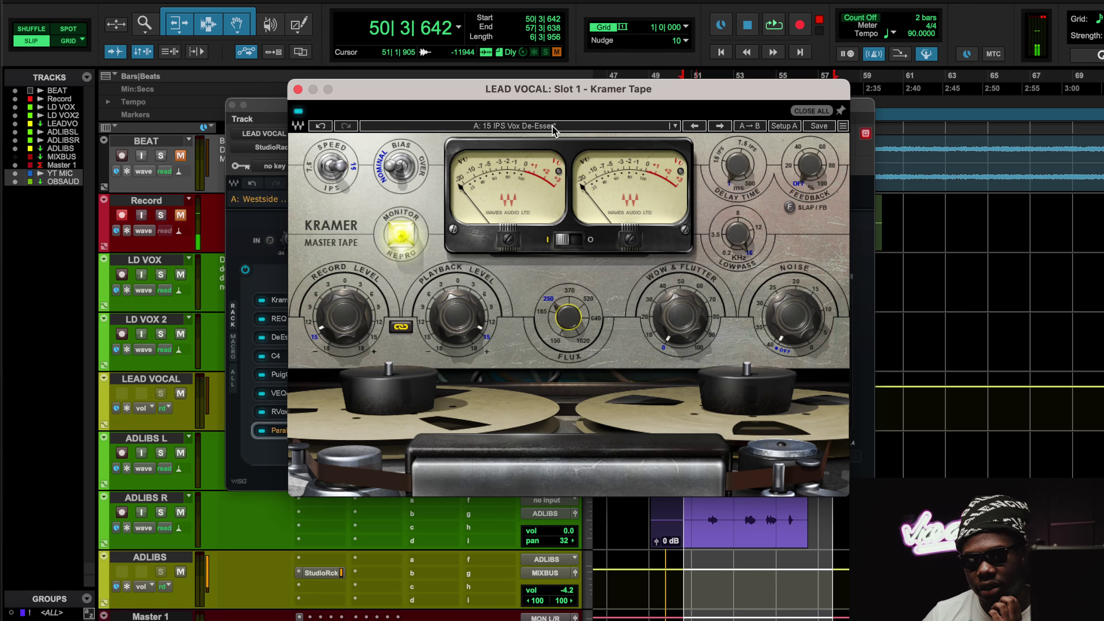
click(740, 238)
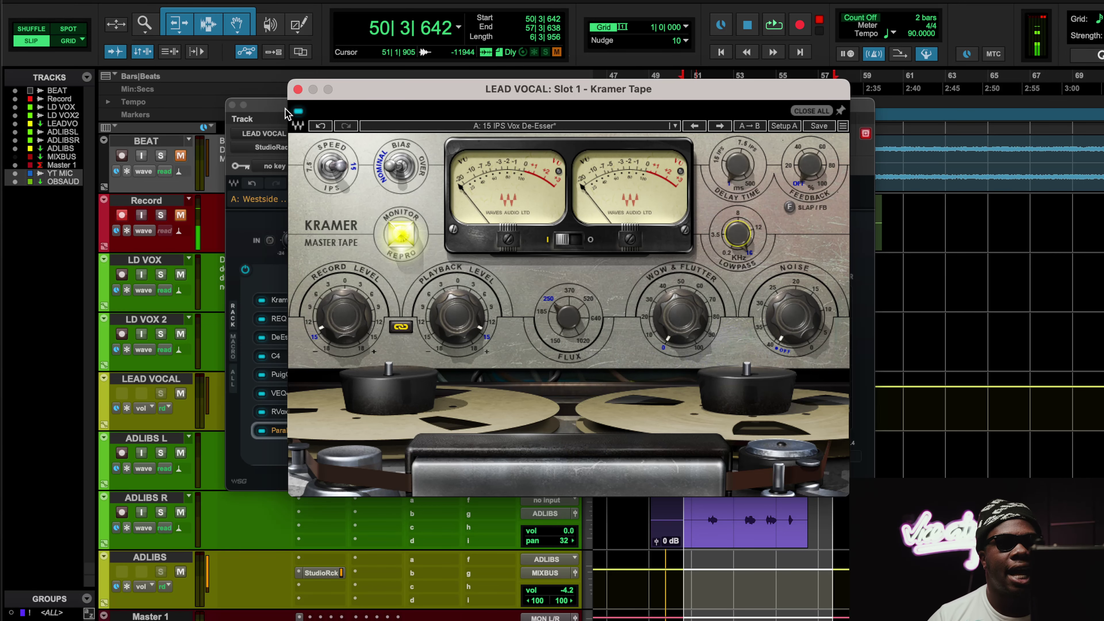
click(298, 90)
Open REQ 6 in slot 2 of the lead vocal rack and examine the settings of bands 1 and 4.
click(290, 320)
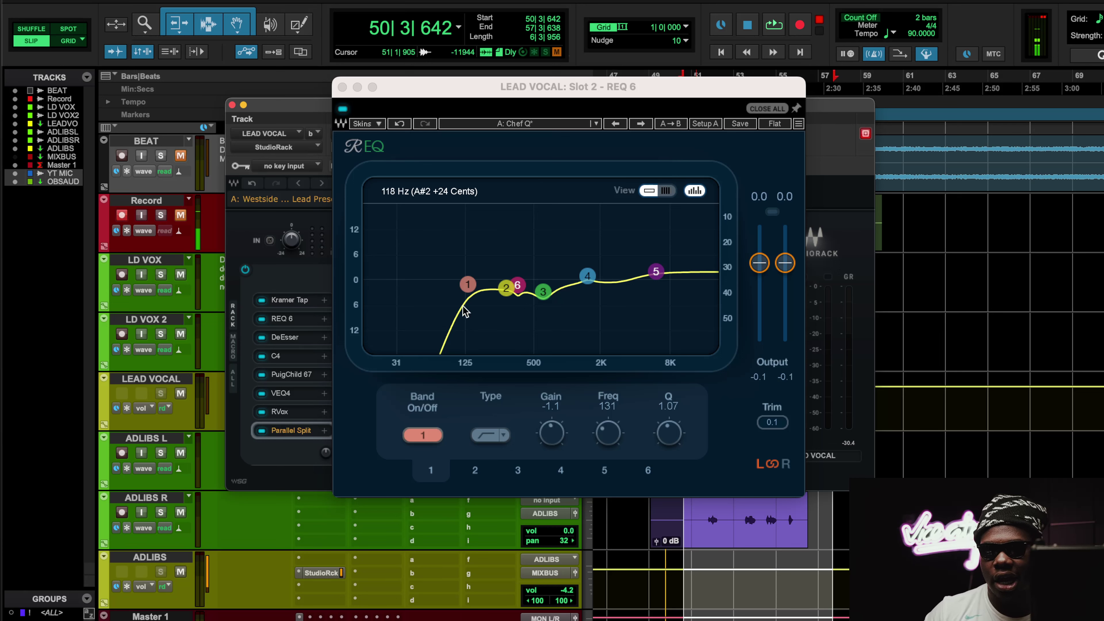
drag(585, 309, 477, 273)
click(584, 337)
drag(589, 312, 494, 302)
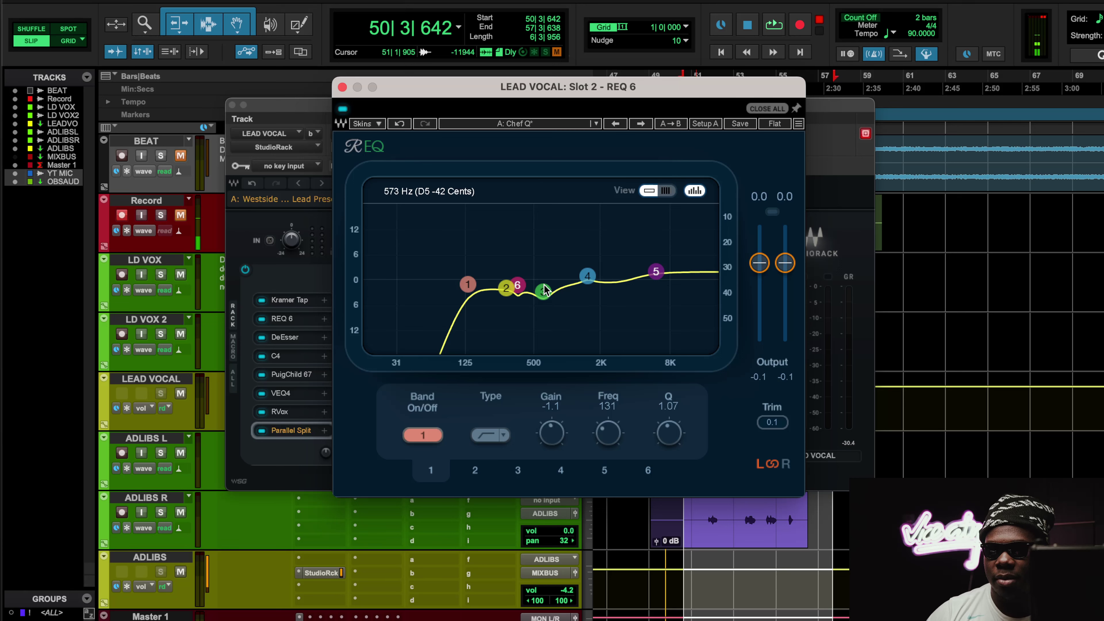
click(463, 281)
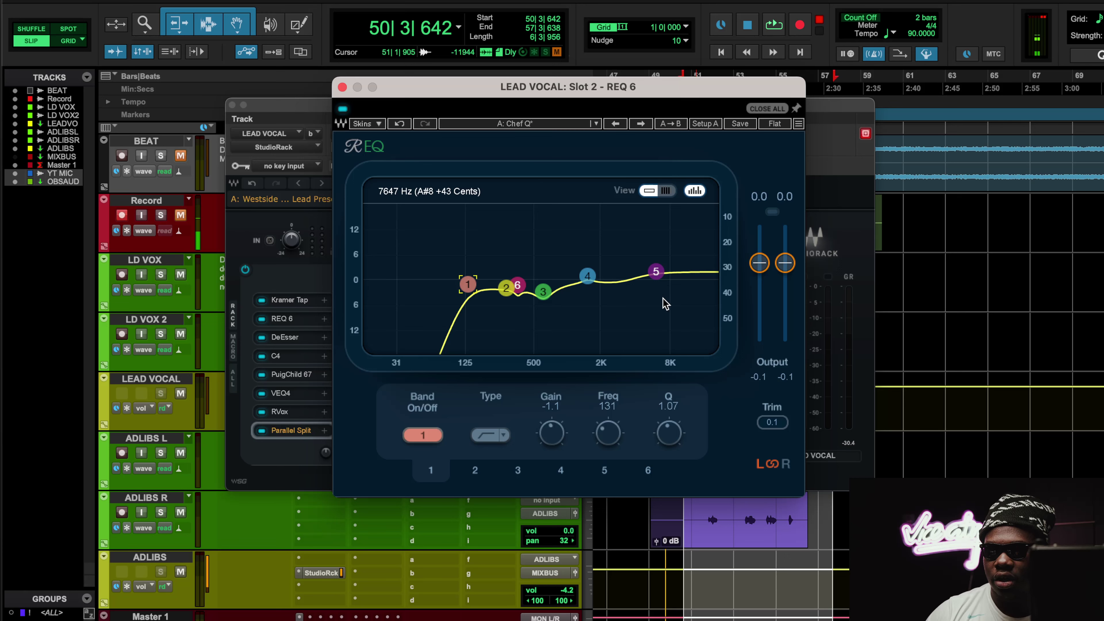
click(588, 276)
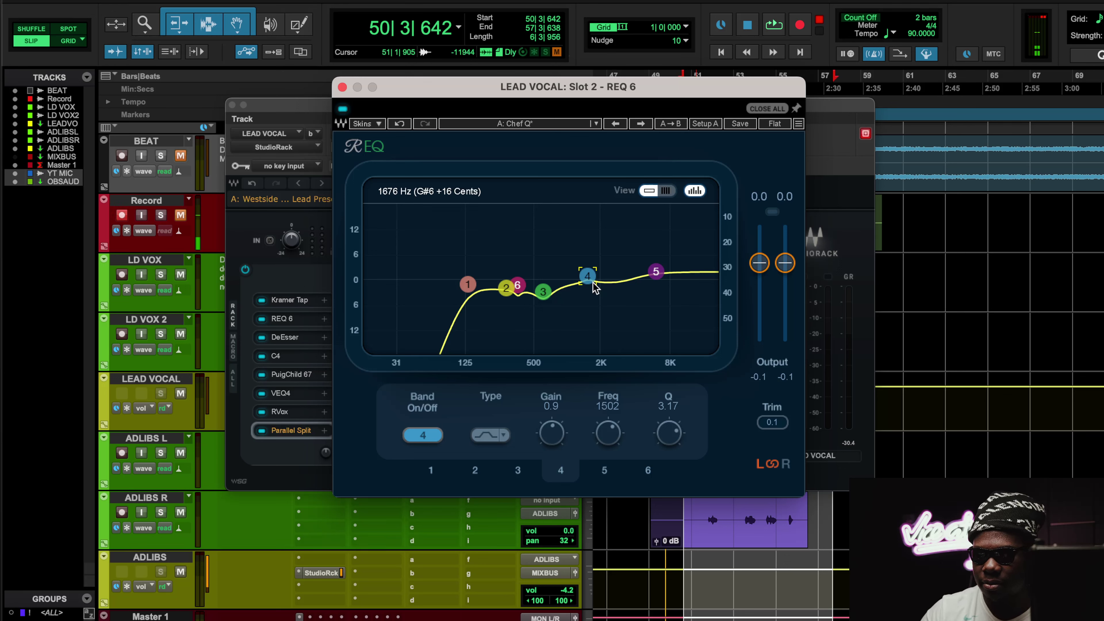
Play the loop and compare the lead vocal with REQ 6 bypassed and active, leaving it active.
key(space)
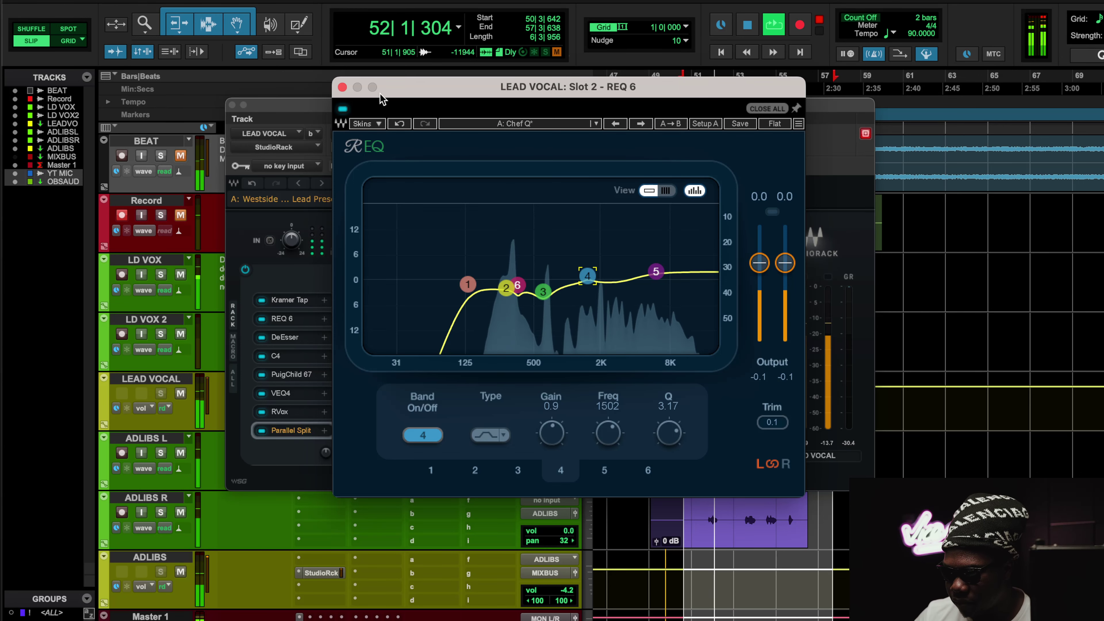
click(343, 108)
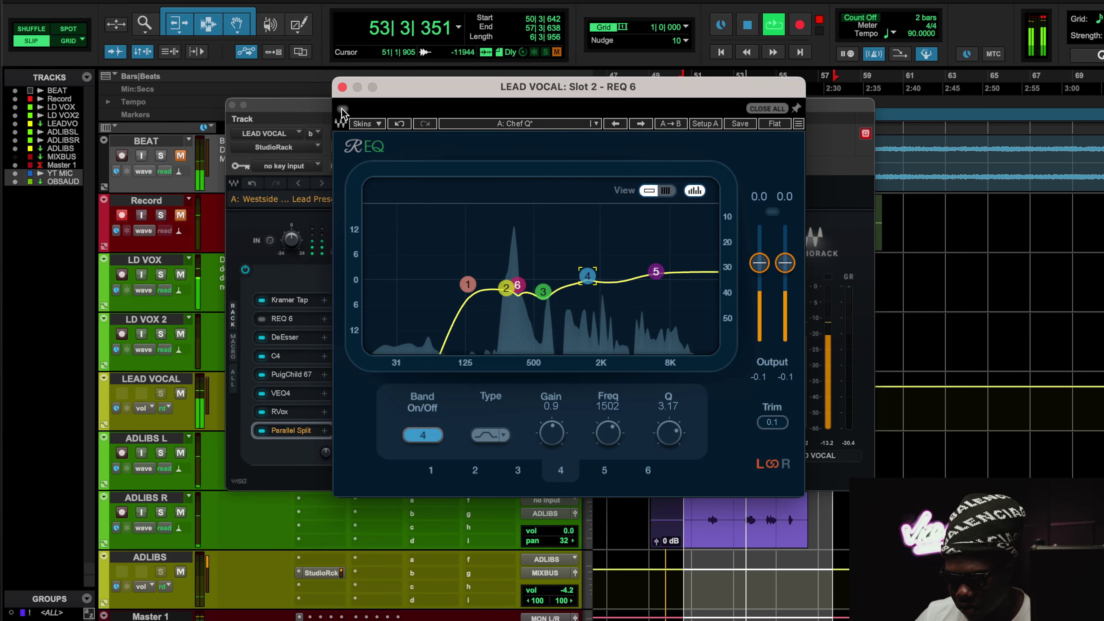
click(343, 109)
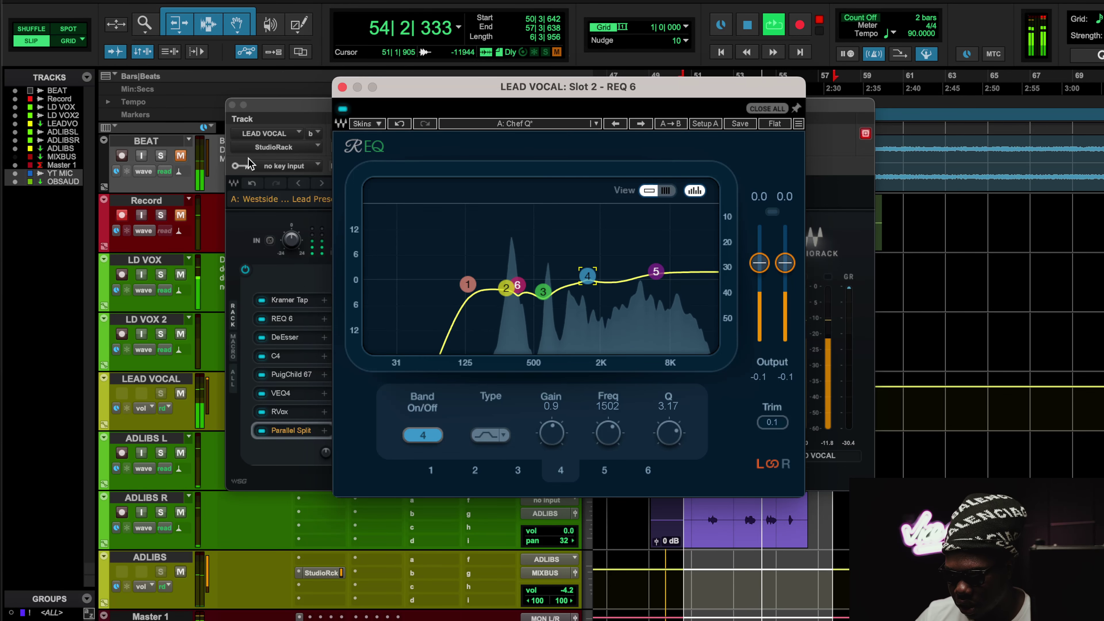
Unmute the BEAT track to hear the equalized vocal with the instrumental, mute it again and stop playback.
click(182, 160)
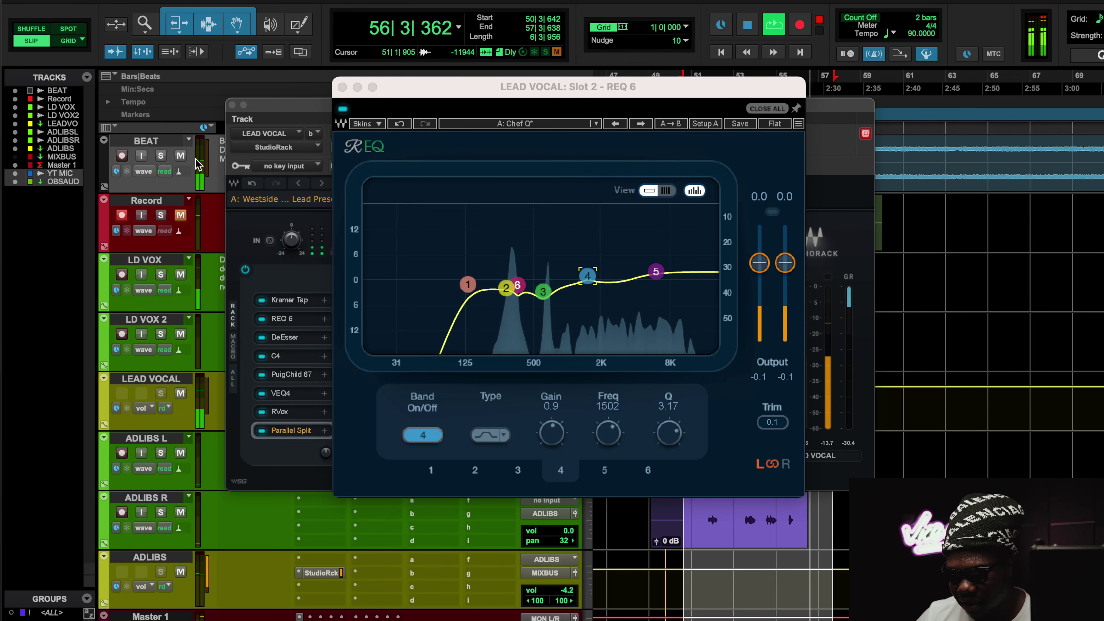
click(180, 156)
key(space)
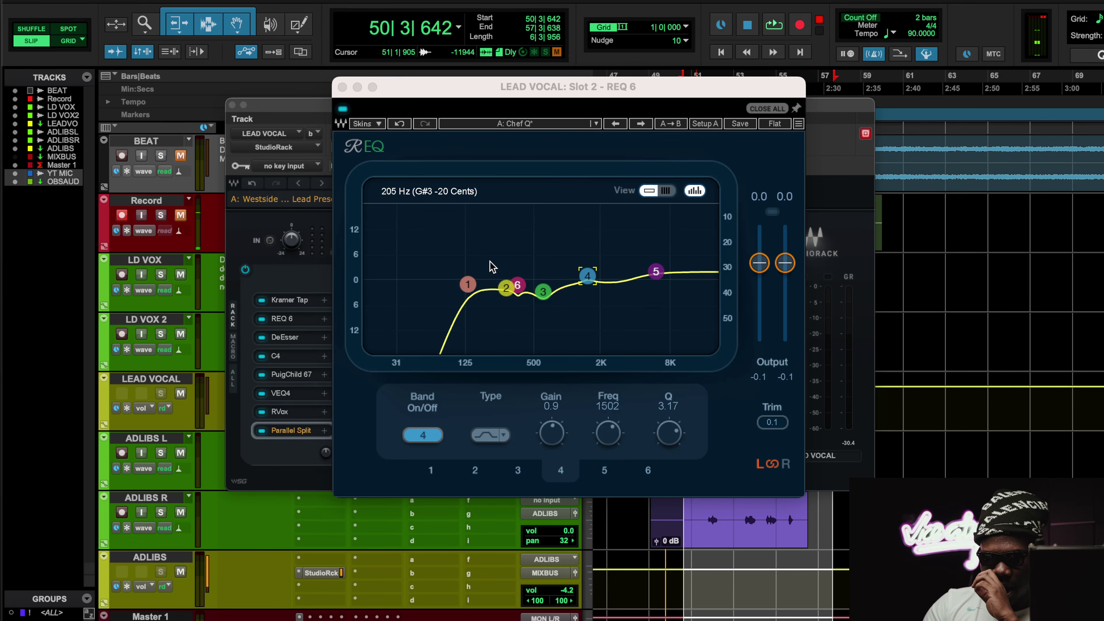
Examine REQ 6 band 5 and the DeEsser settings in slot 3 of the lead vocal rack.
click(656, 272)
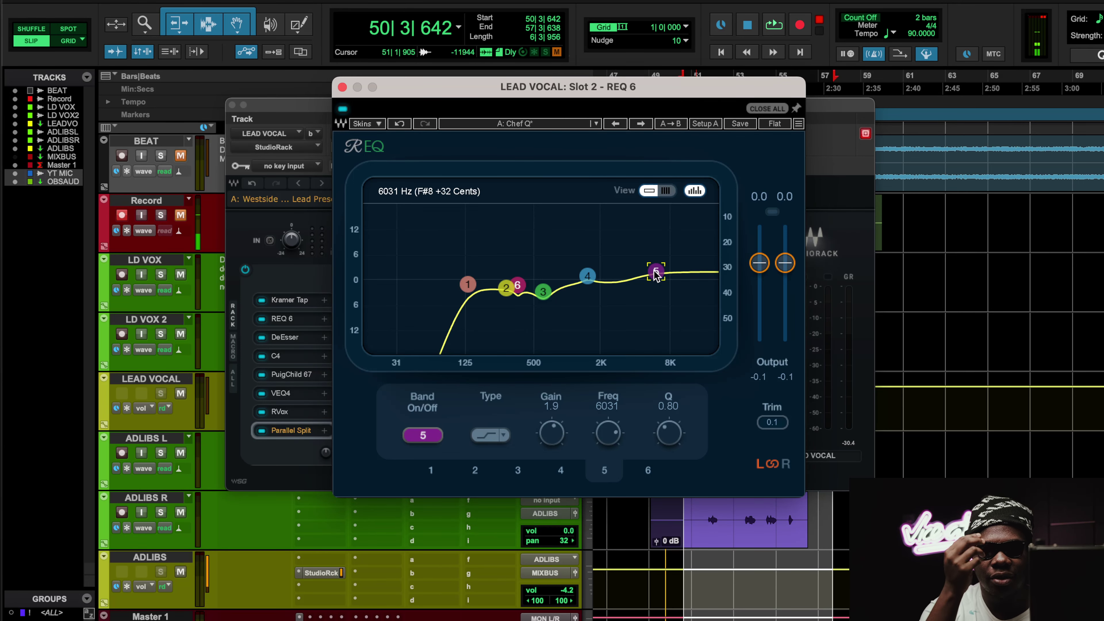
click(283, 337)
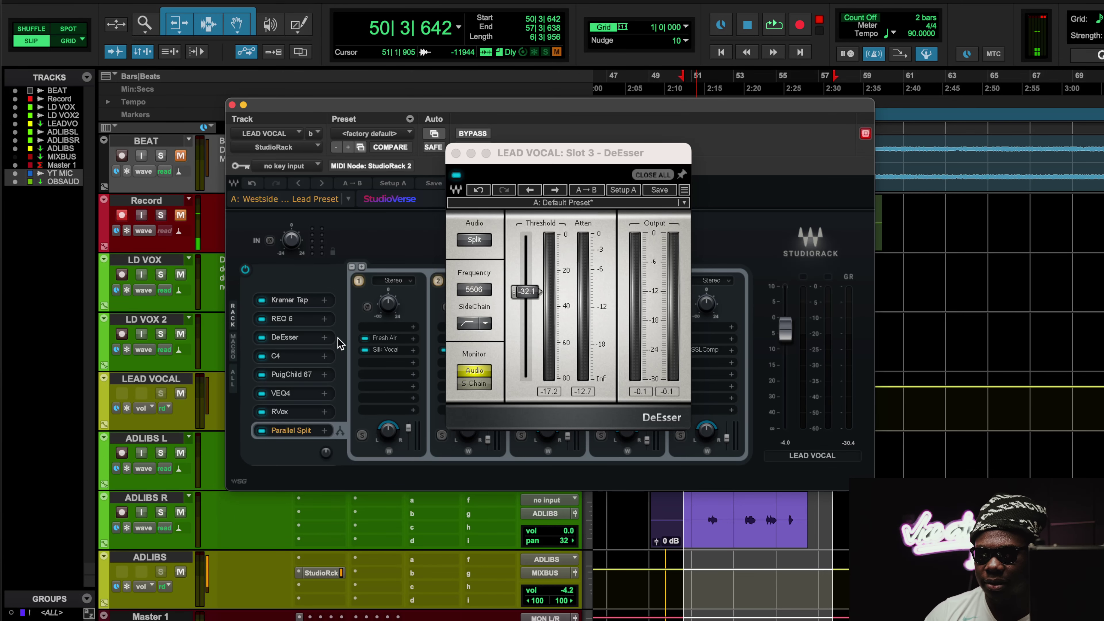
Open the C4 multiband processor in slot 4 and examine its per-band gain, range and threshold settings.
click(307, 358)
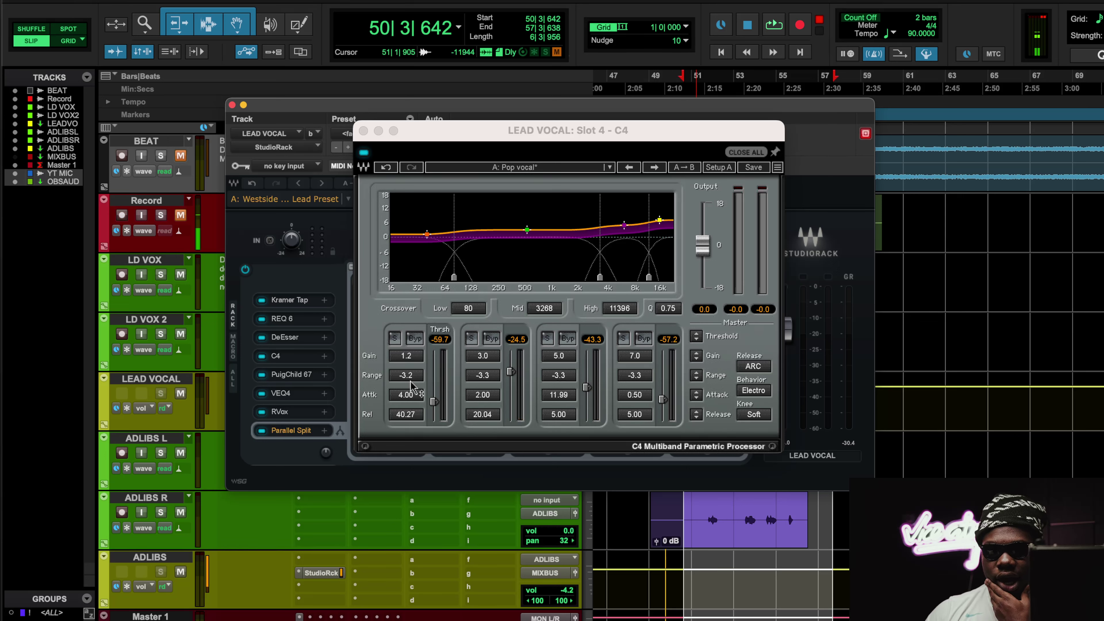
click(411, 358)
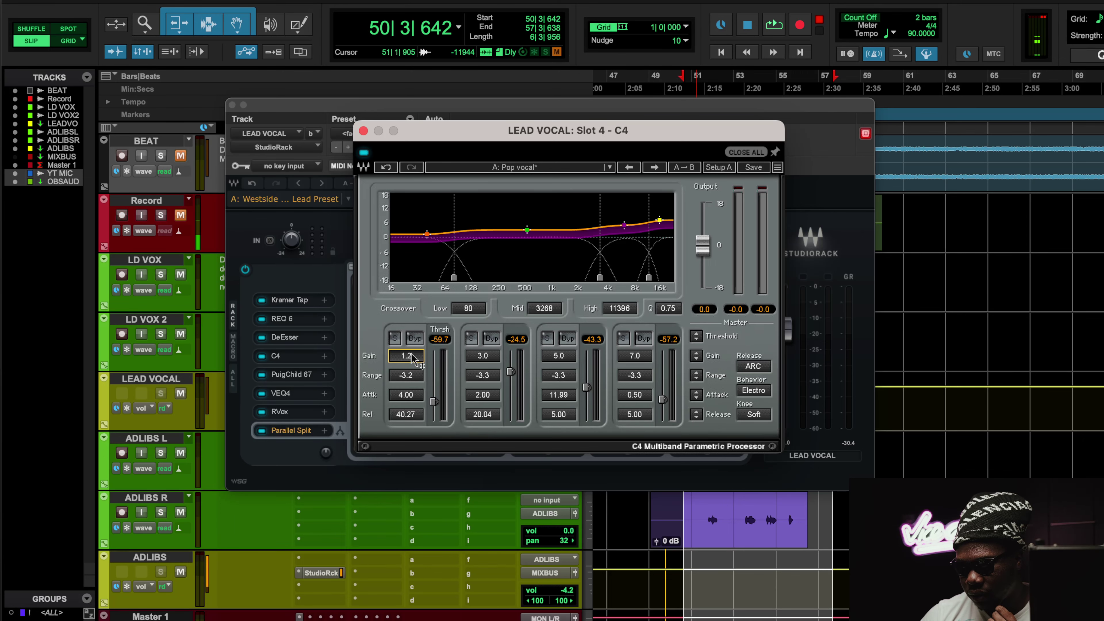
click(292, 303)
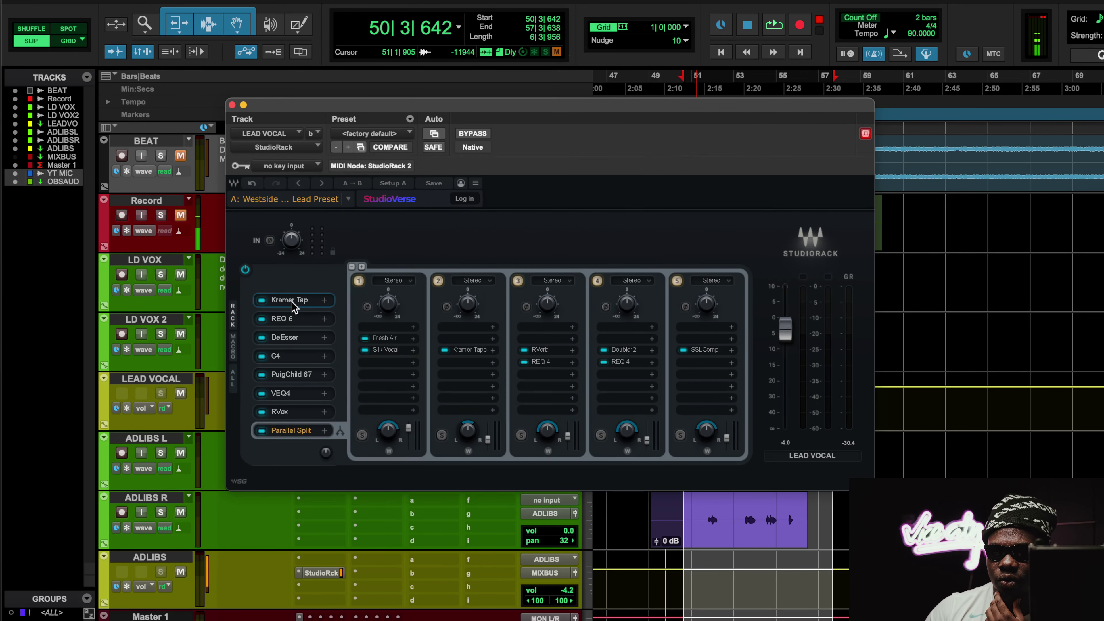
click(299, 357)
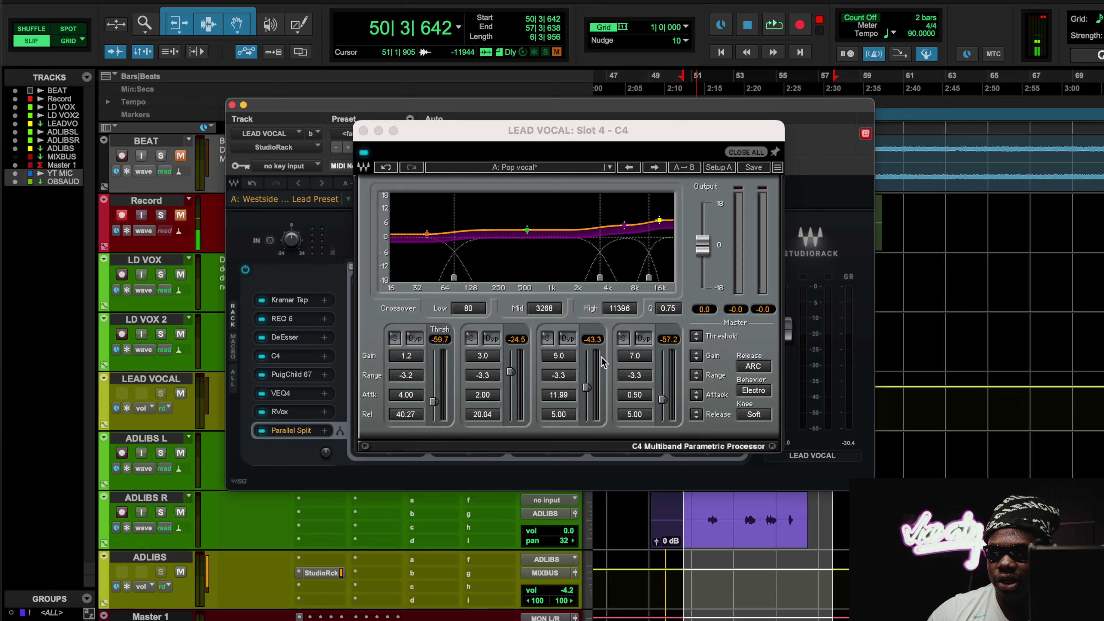
Compare the lead vocal with C4 bypassed and active during playback, stop, and check its master knee setting.
key(space)
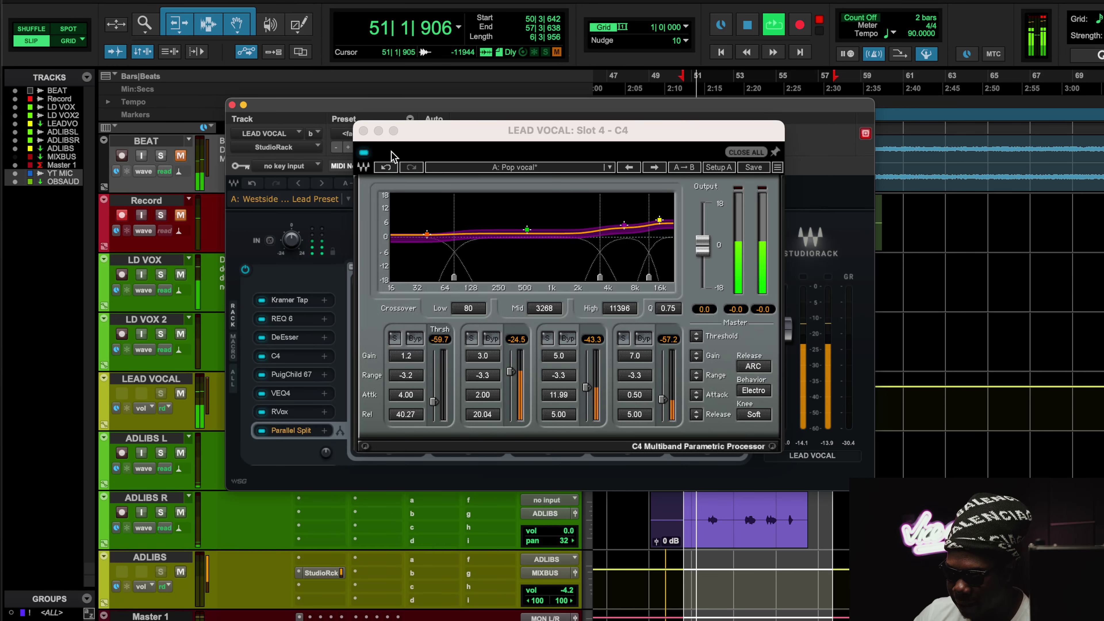
click(364, 152)
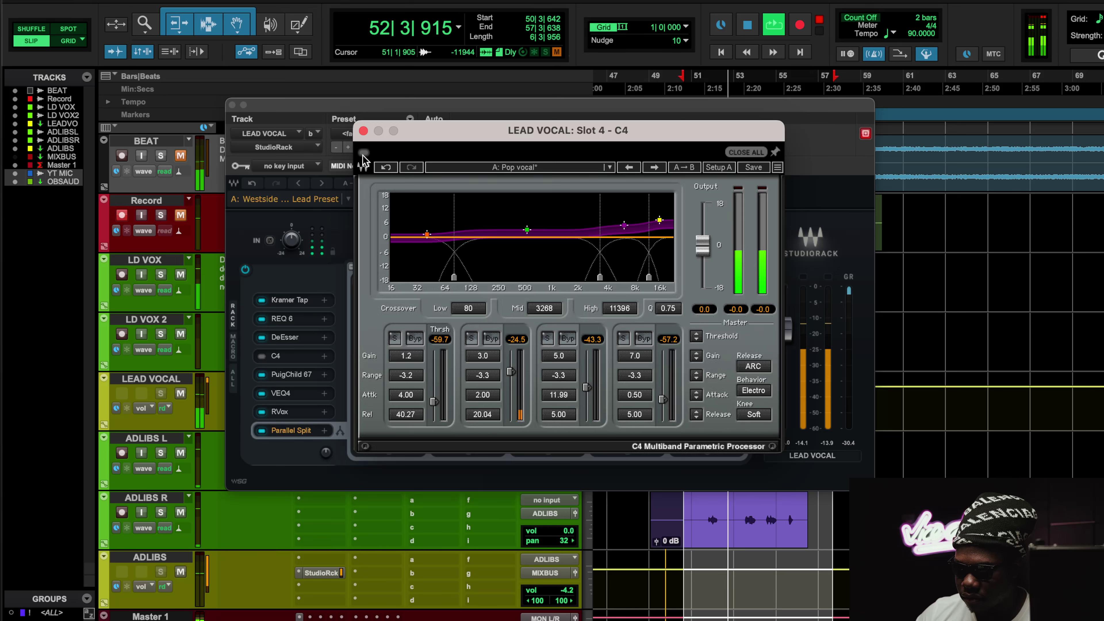
click(364, 152)
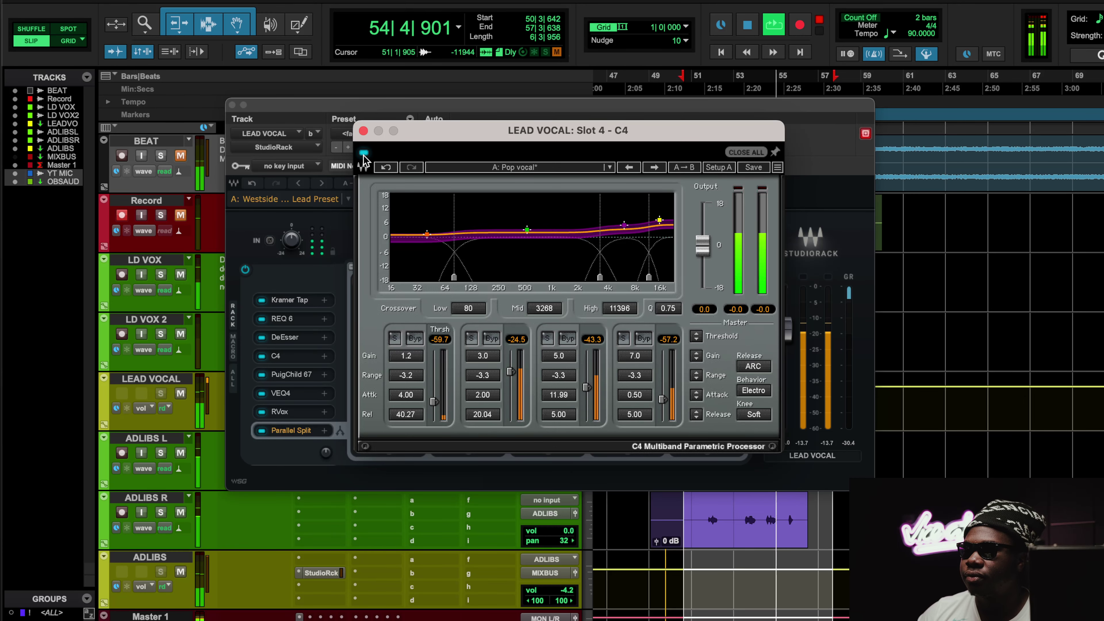
key(space)
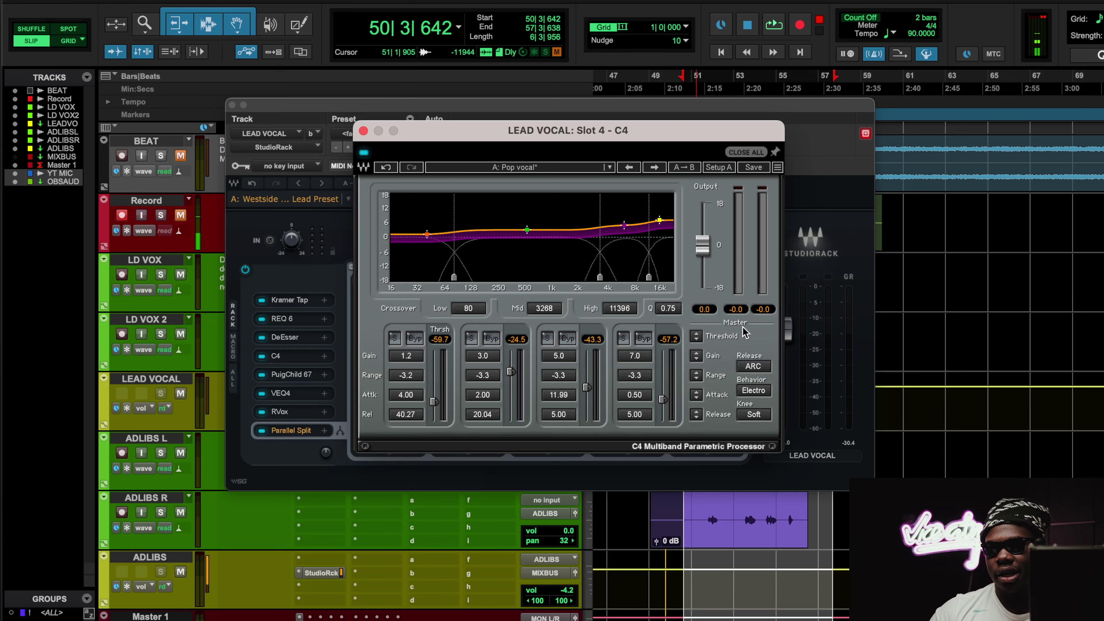
click(755, 416)
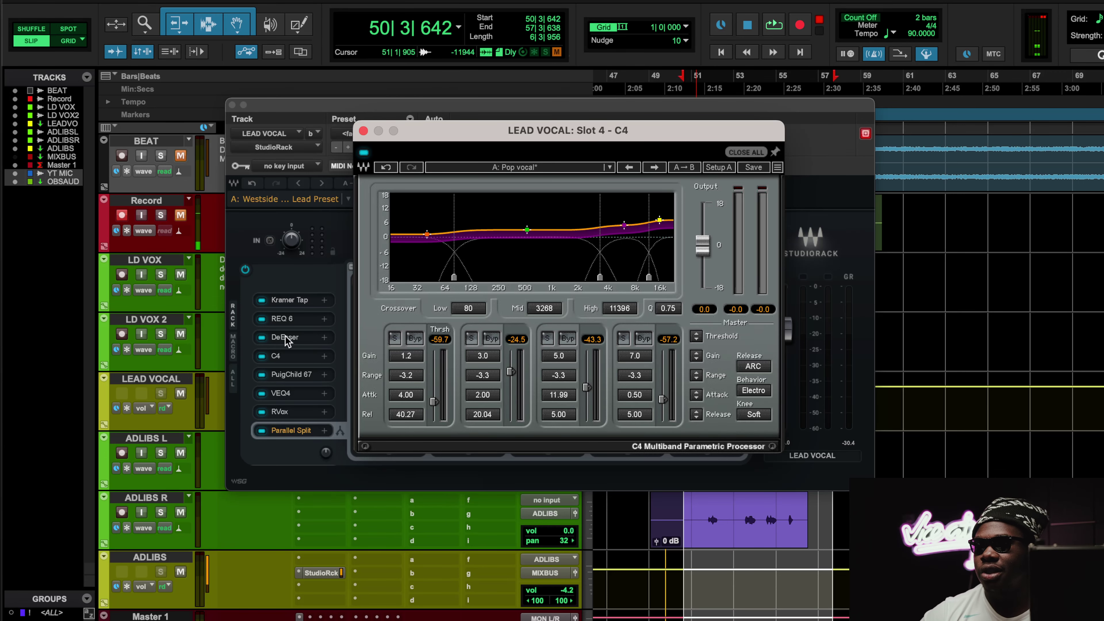
Open PuigChild 670 in slot 5 of the lead vocal rack, examine its settings and close it.
click(302, 378)
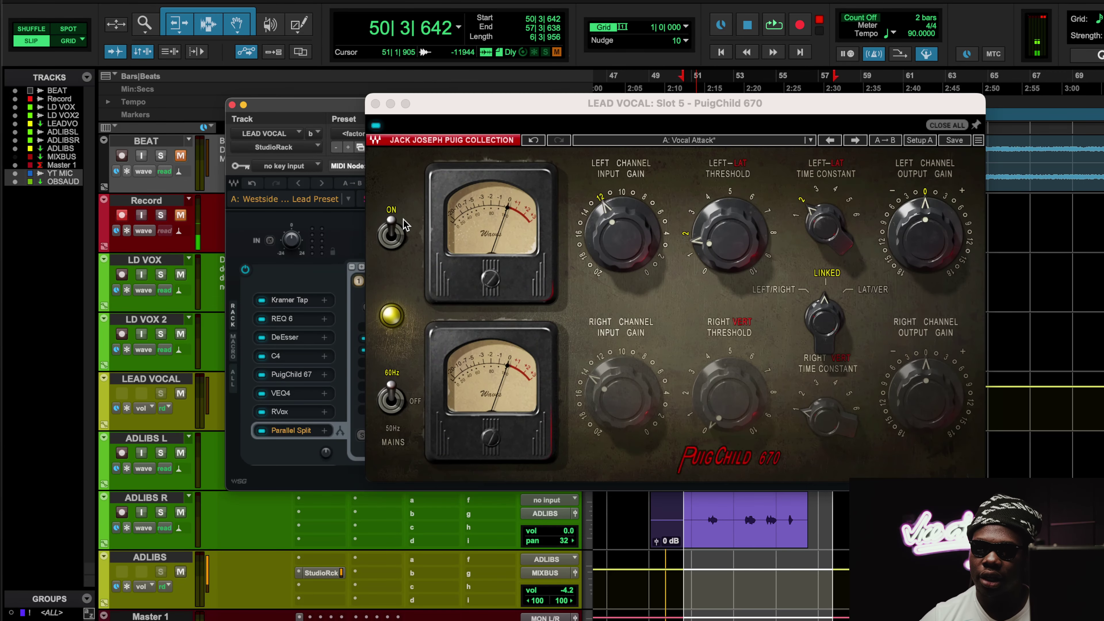
drag(671, 109, 555, 121)
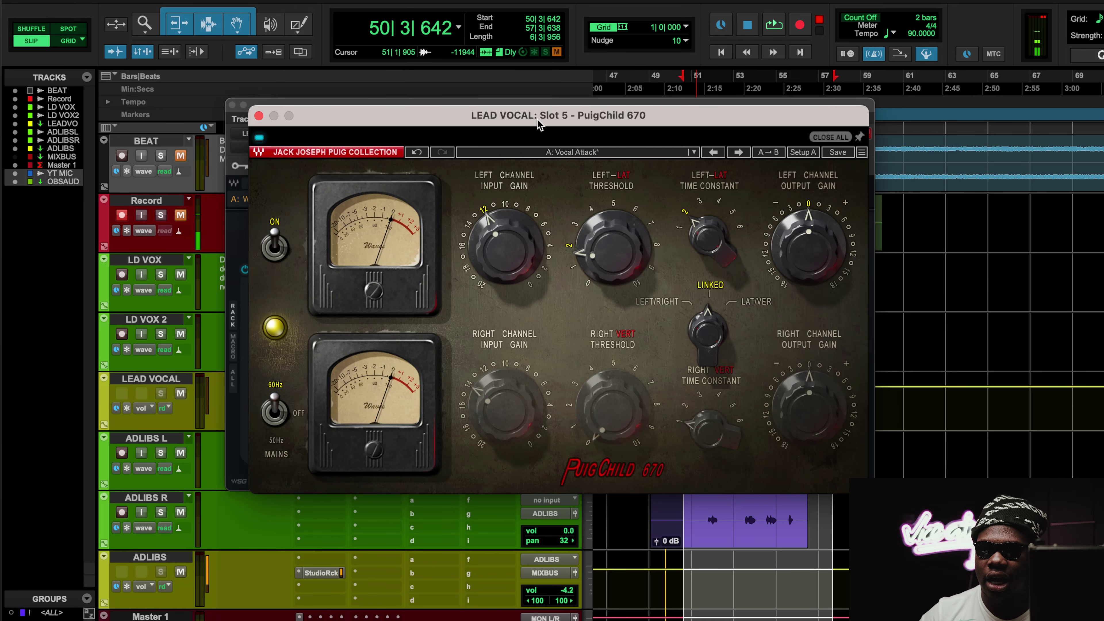
click(259, 115)
Review the REQ 6, PuigChild 670 and C4 settings again, one after another.
click(299, 318)
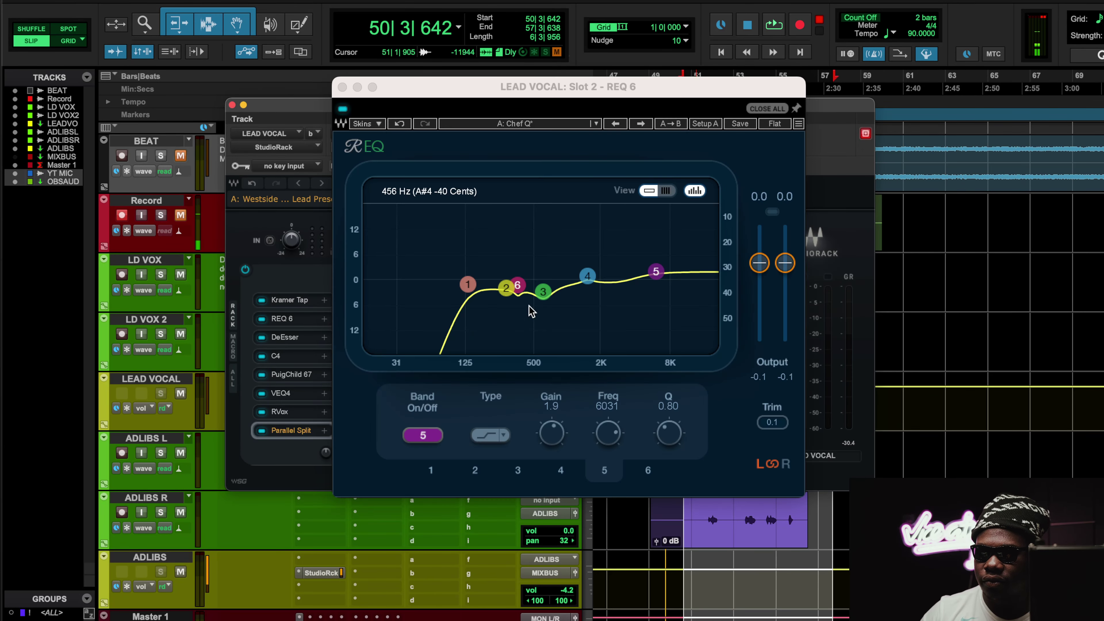
click(289, 375)
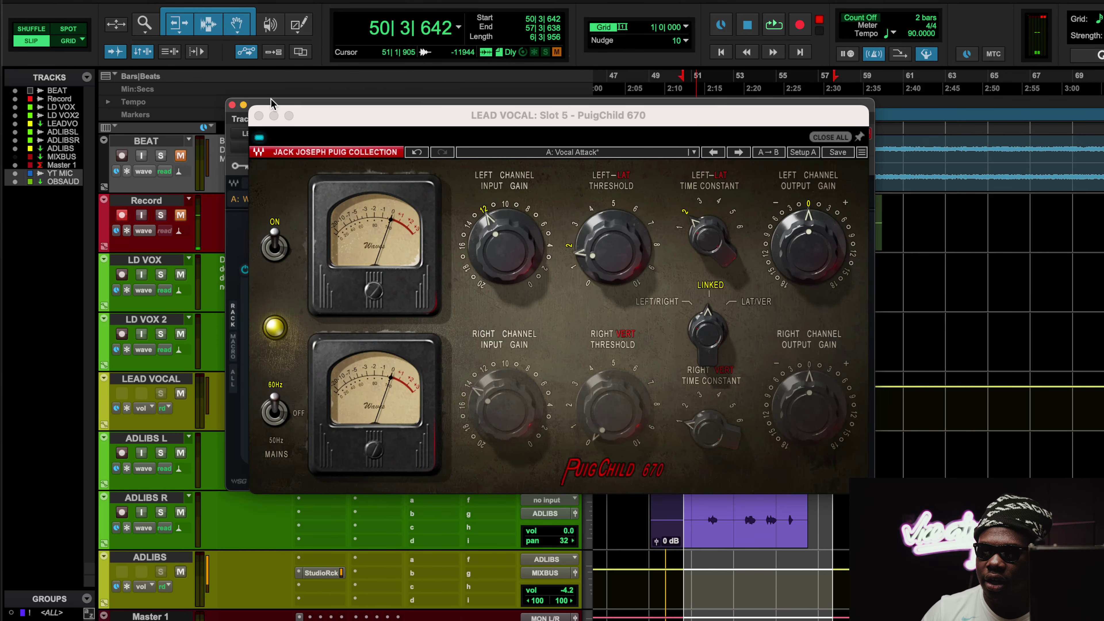
click(271, 104)
click(258, 115)
click(276, 356)
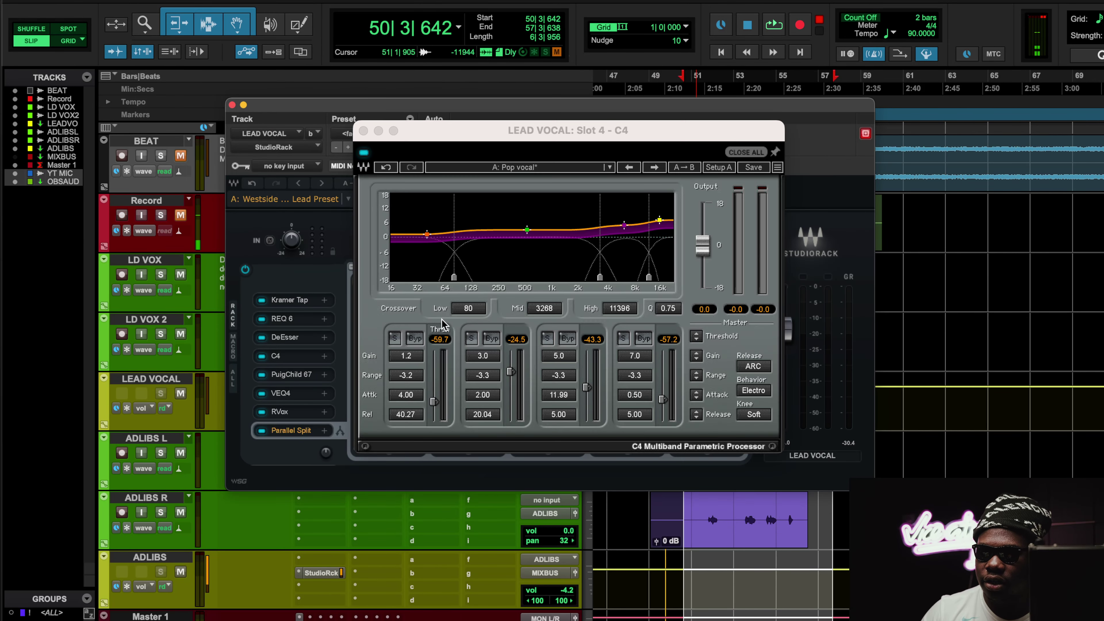
Check PuigChild 670's left channel output gain and compare the lead vocal with the compressor bypassed and active during playback.
click(300, 377)
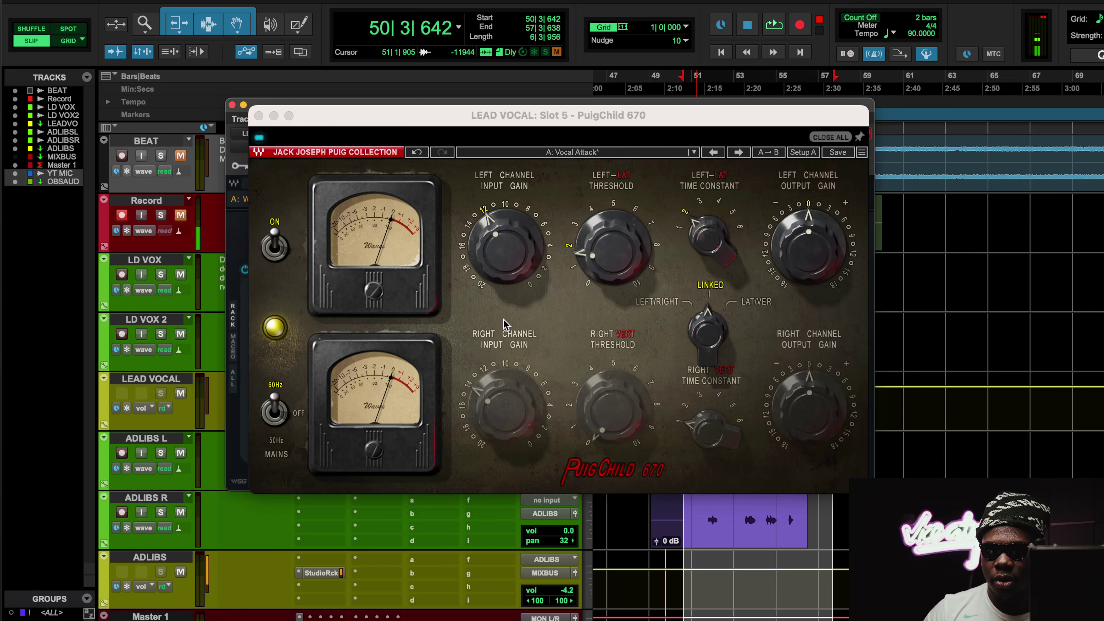
click(813, 227)
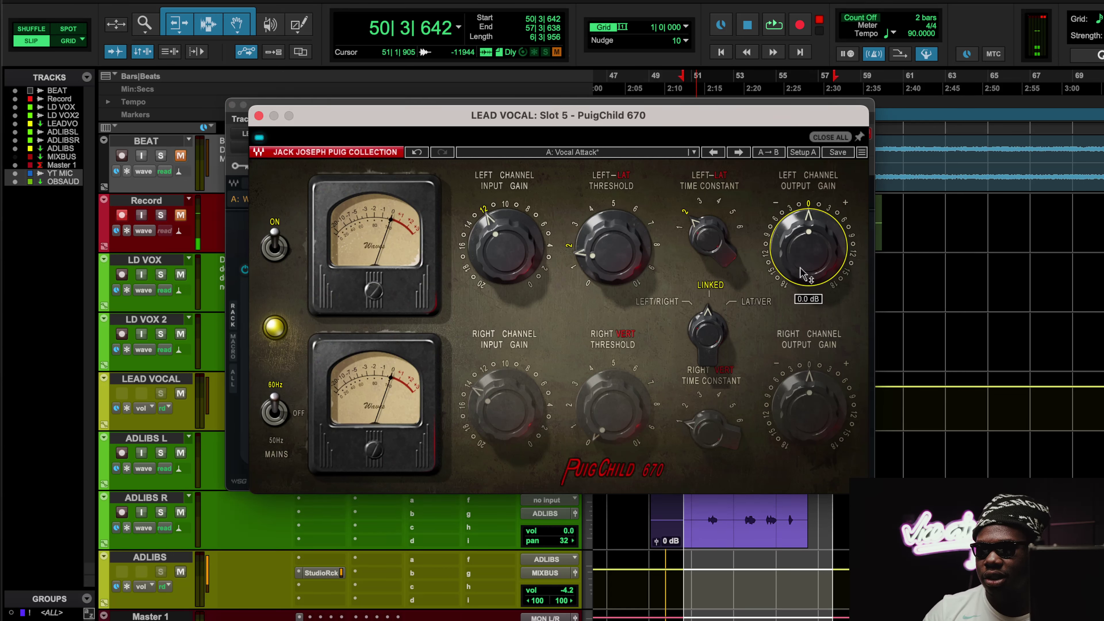
key(space)
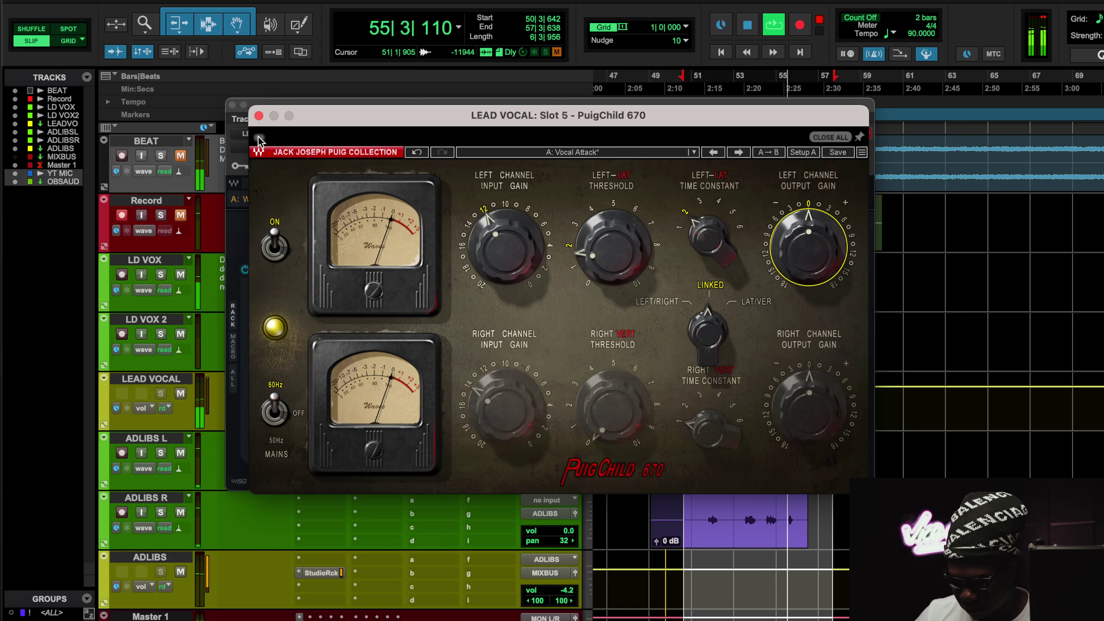
key(space)
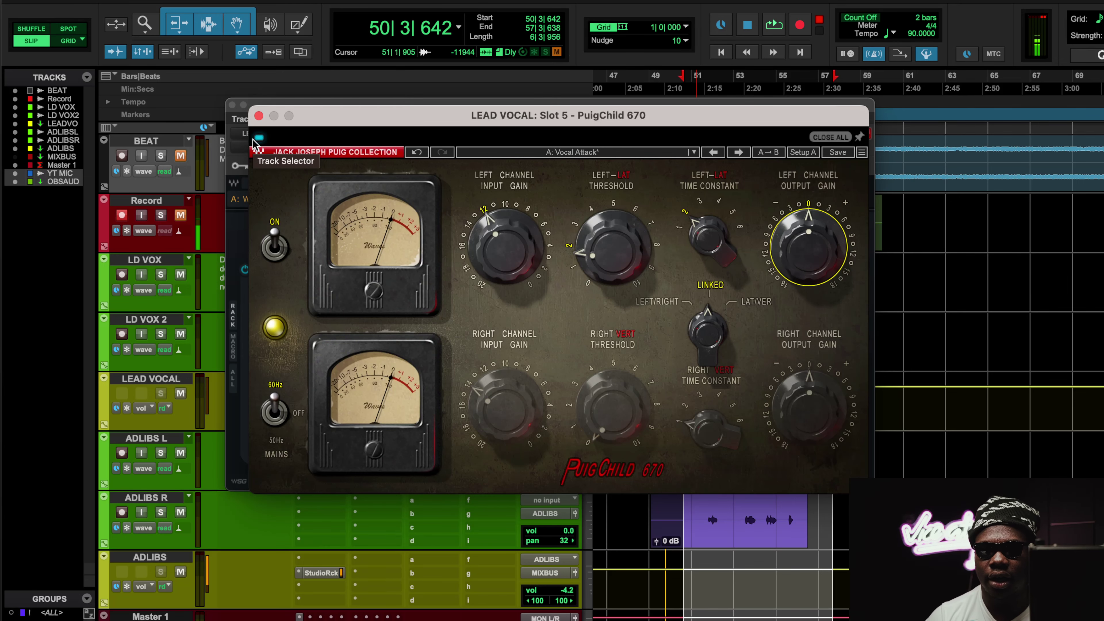
click(259, 115)
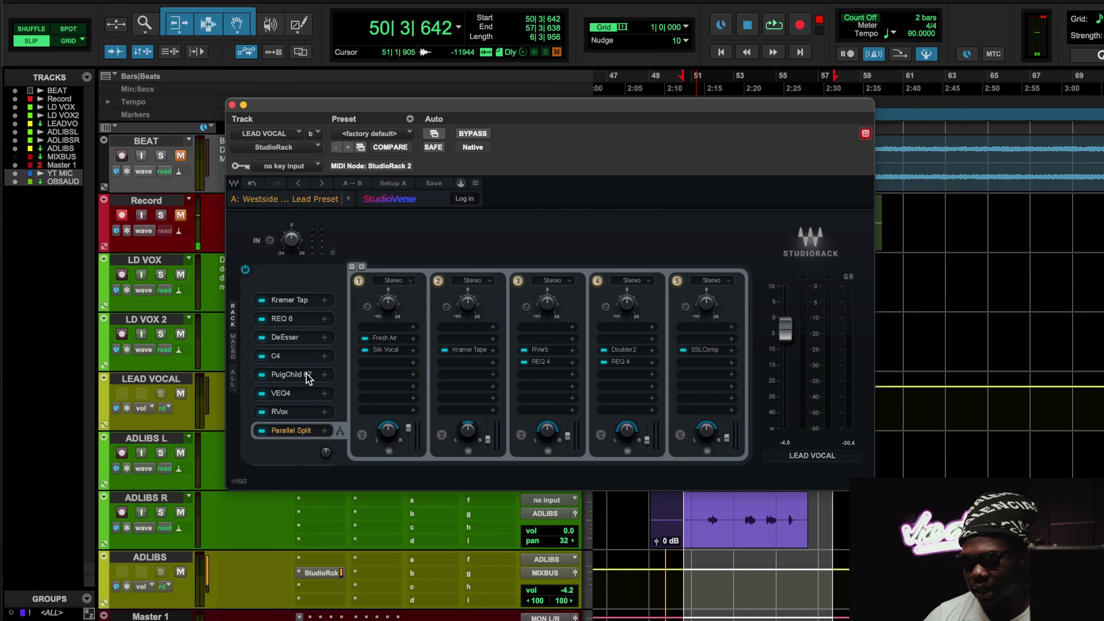
Examine the VEQ4 settings in slot 6 and the RVox settings in slot 7, finishing back on VEQ4.
click(306, 395)
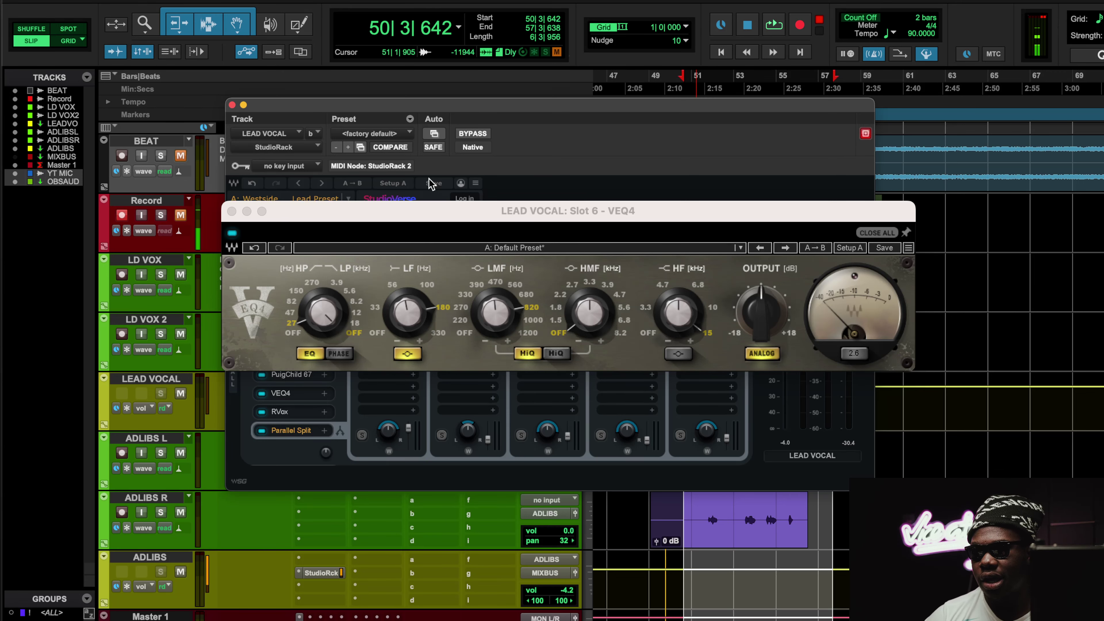
click(280, 411)
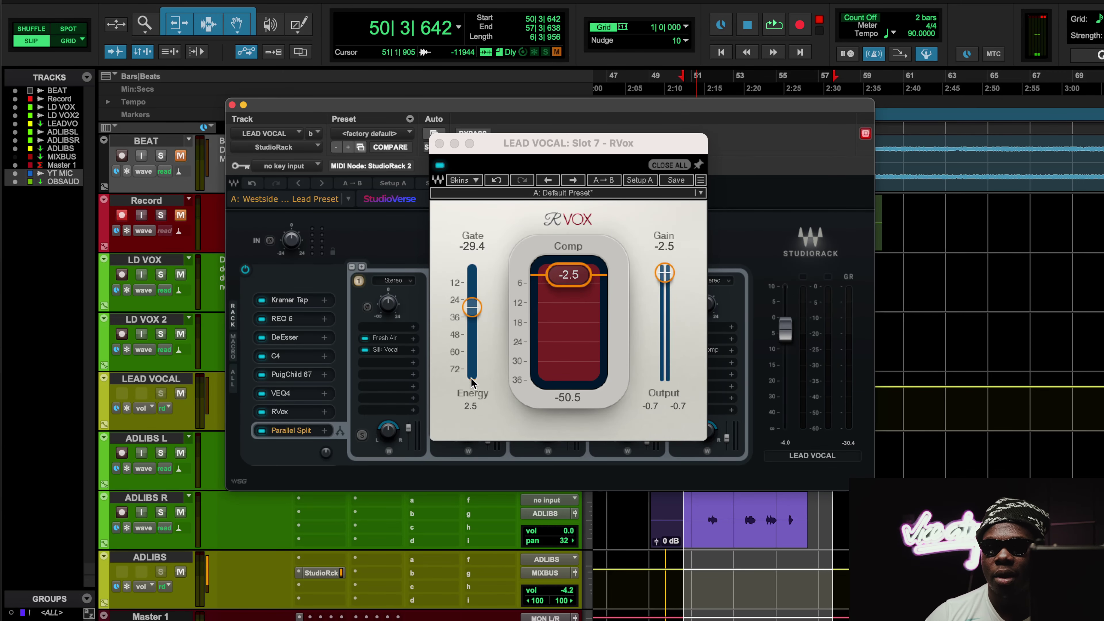
click(288, 396)
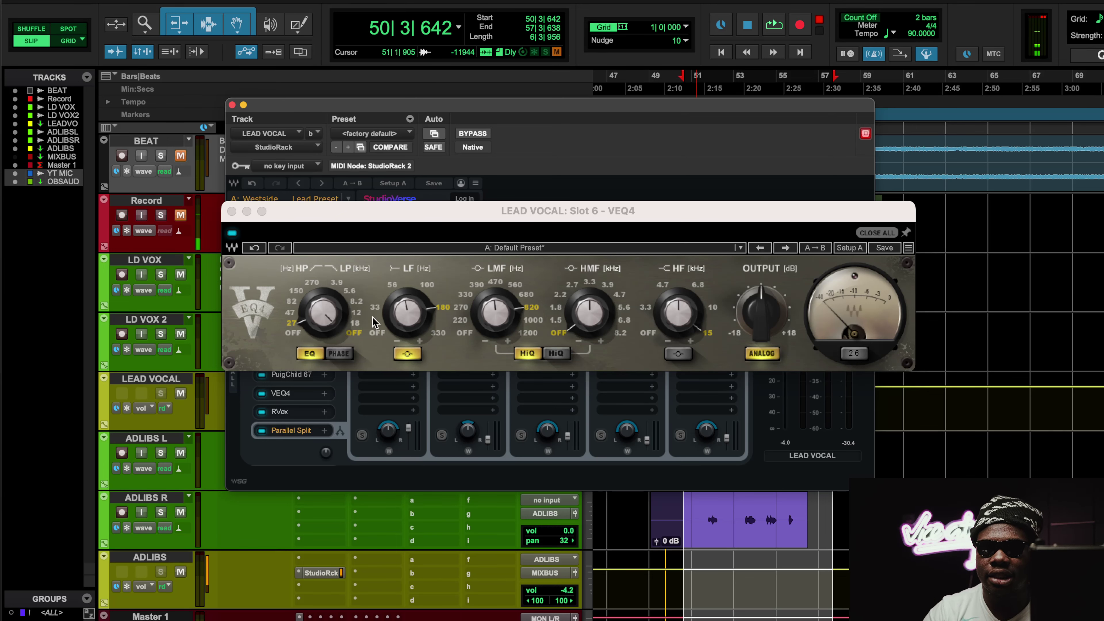
Play the lead vocal and compare it with VEQ4 bypassed and active.
key(space)
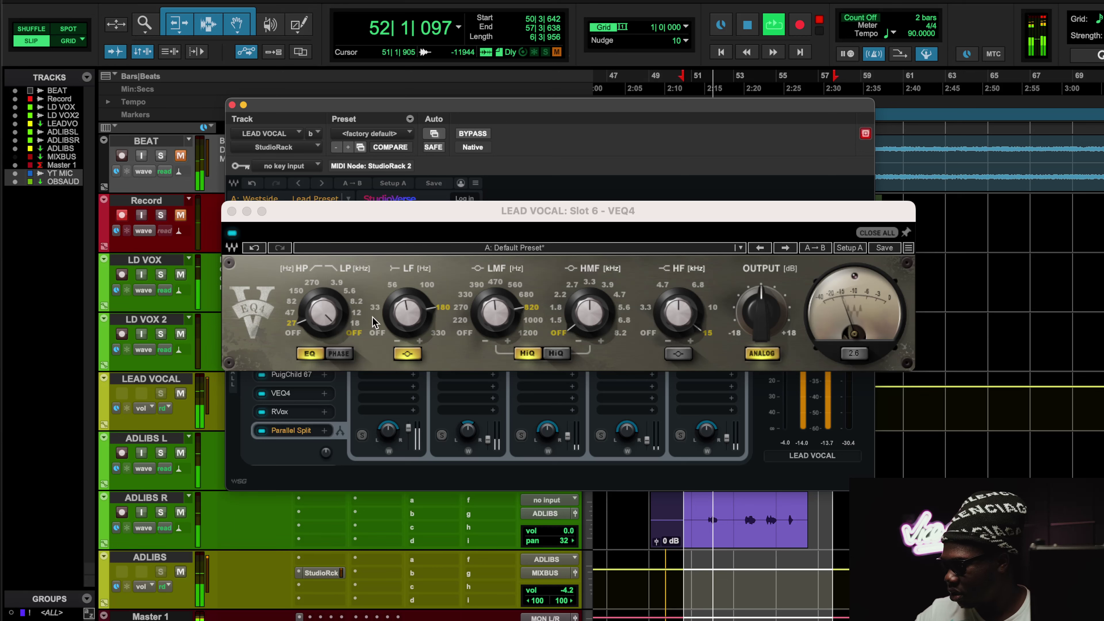
click(232, 234)
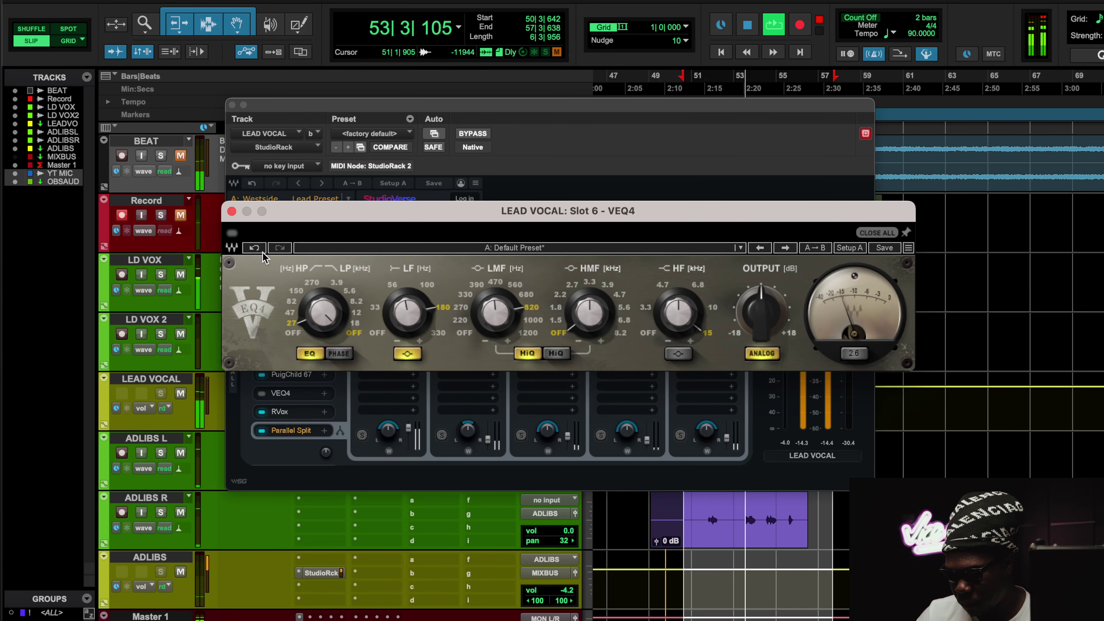
click(234, 234)
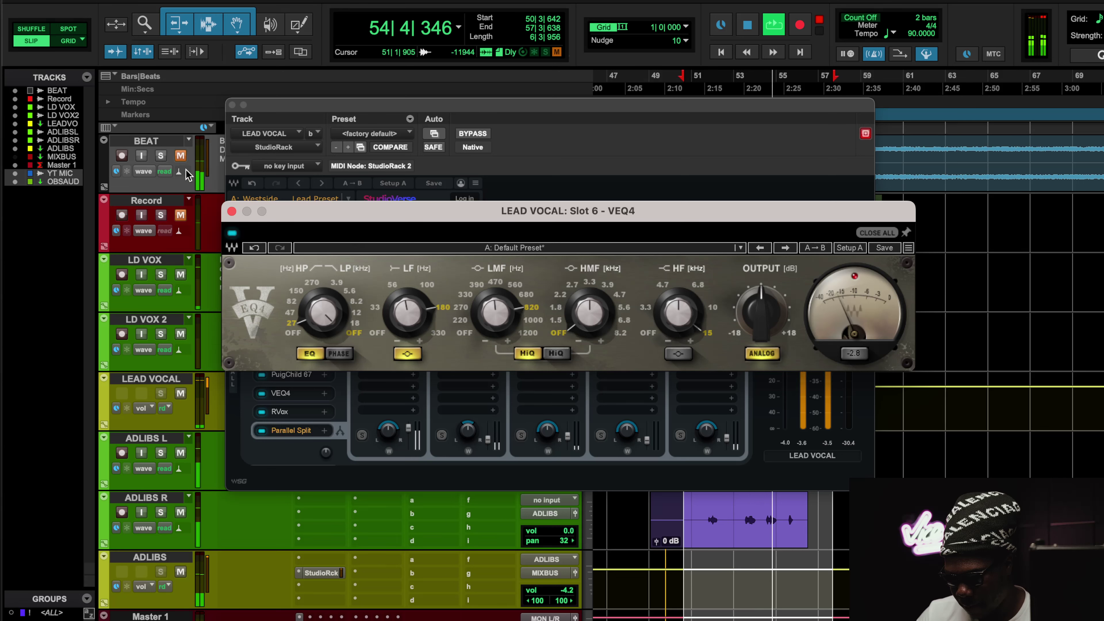
Unmute the BEAT track to hear the vocal with the instrumental, reset VEQ4's clip indicator, stop playback and mute BEAT again.
click(181, 155)
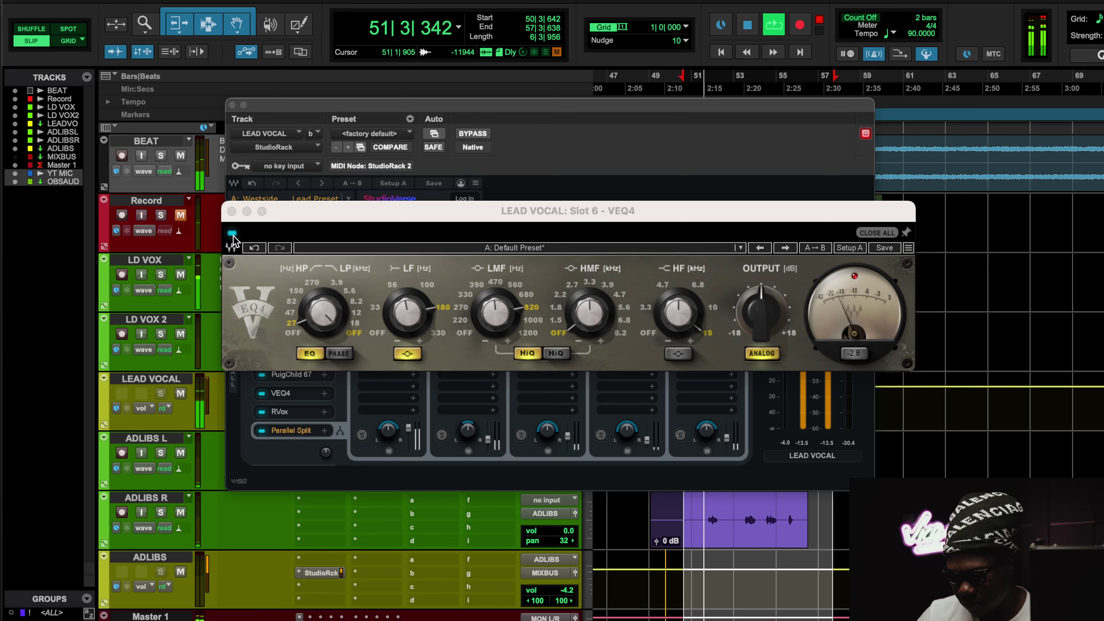
click(853, 277)
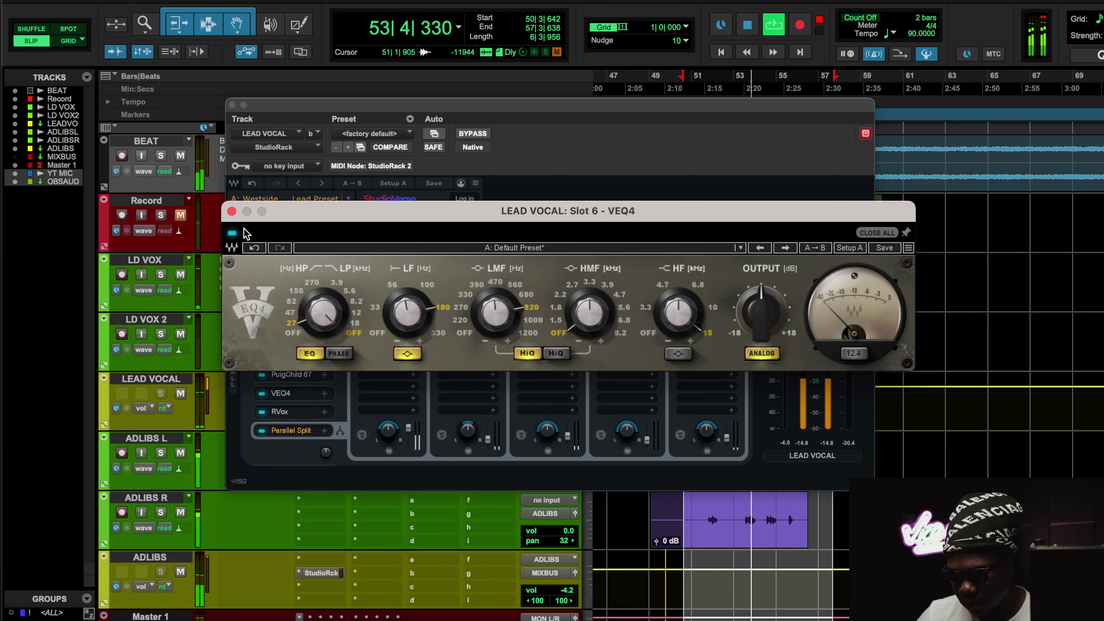
key(space)
click(180, 155)
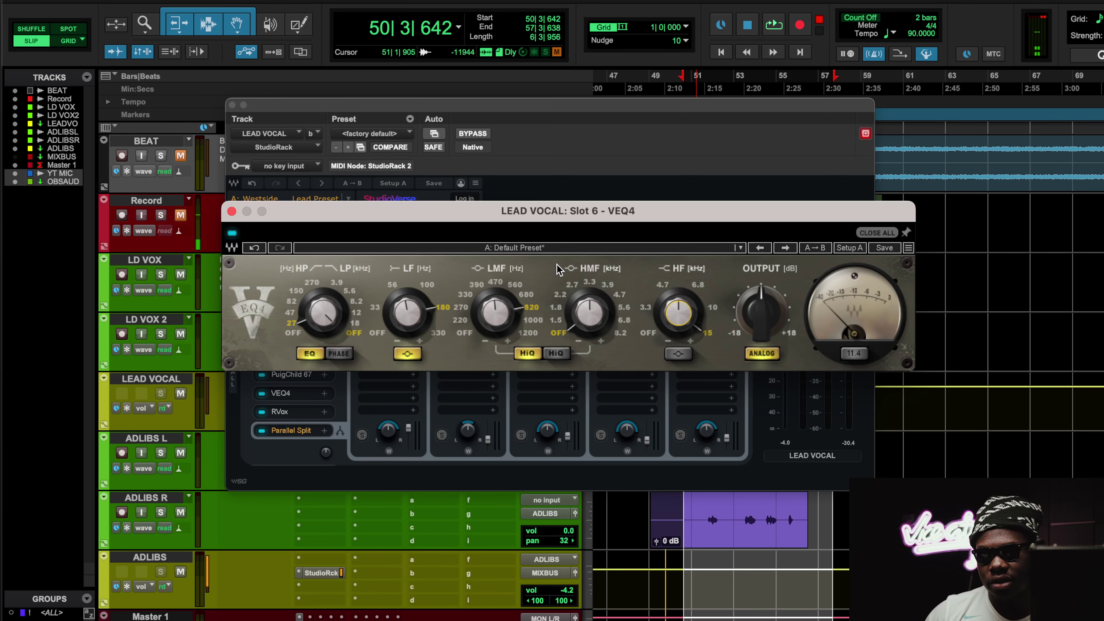
Close VEQ4 and examine the gate, compression and gain settings of RVox in slot 7.
click(231, 212)
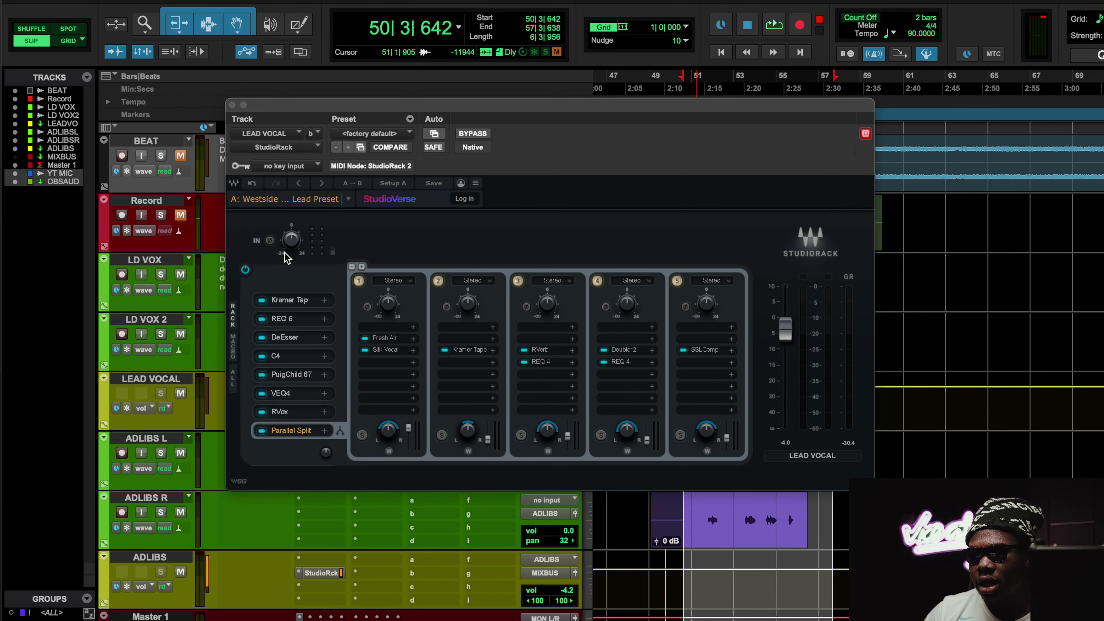
click(312, 407)
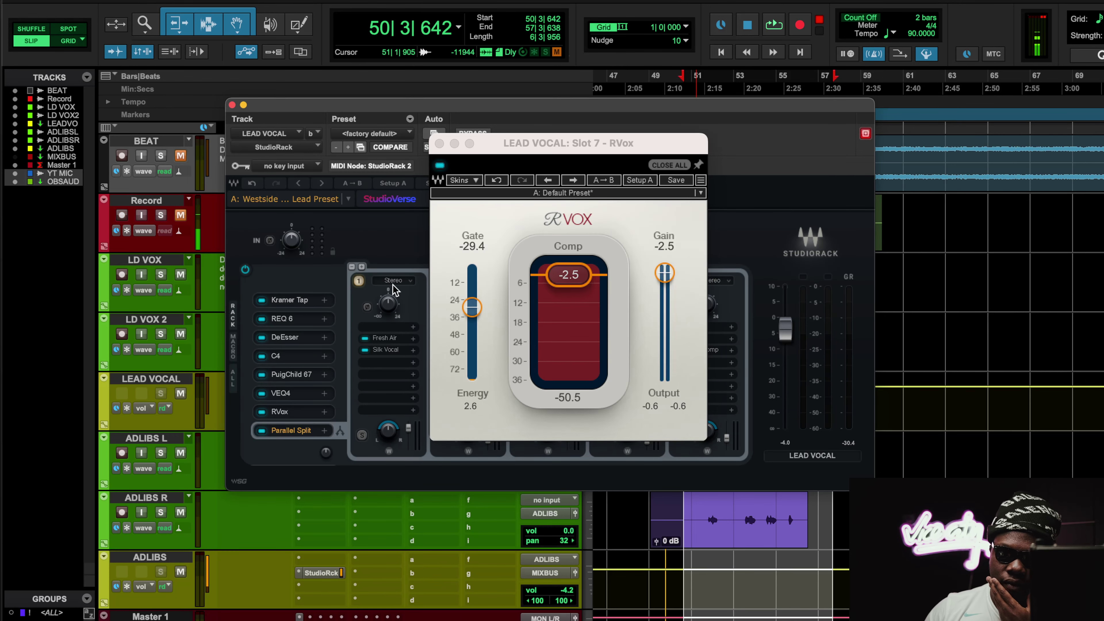
drag(693, 281, 518, 255)
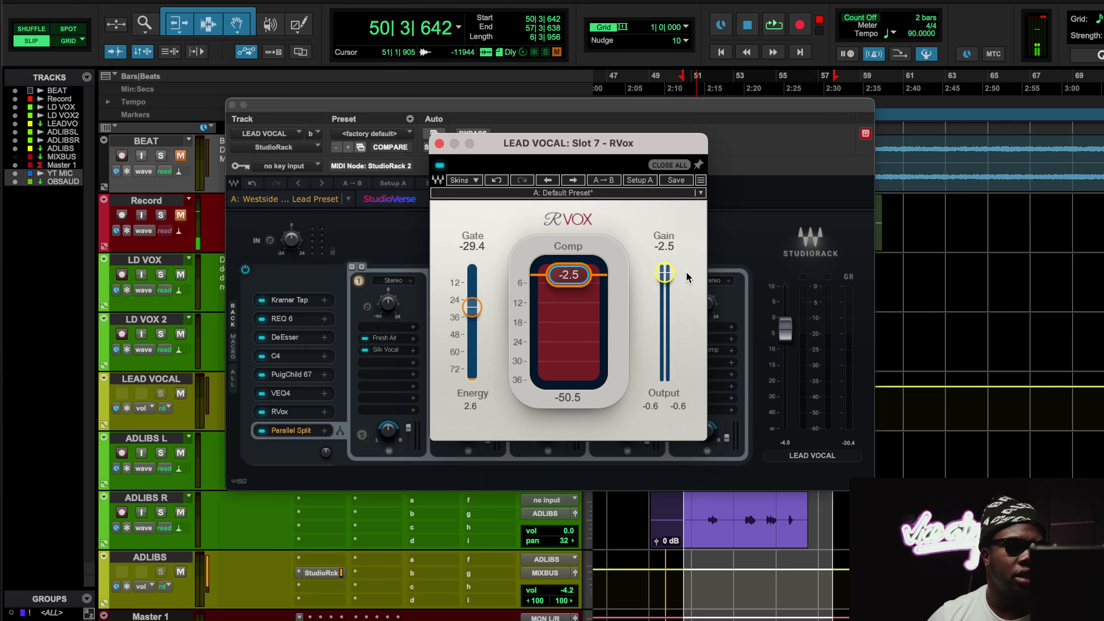
Compare the lead vocal with RVox bypassed and active twice during playback, close RVox and stop.
key(space)
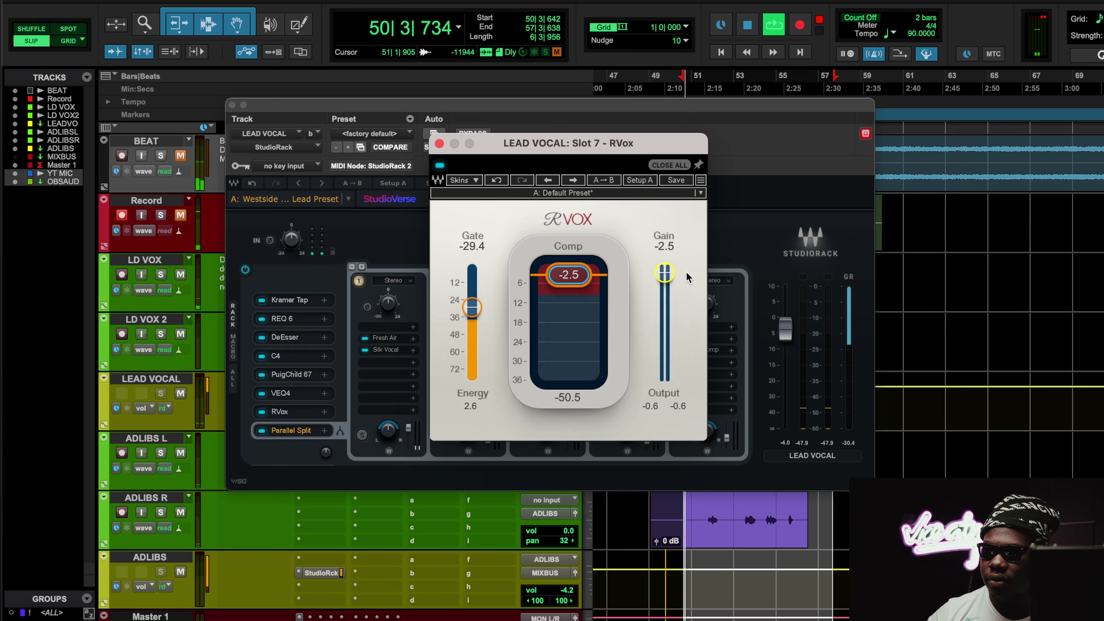
click(439, 167)
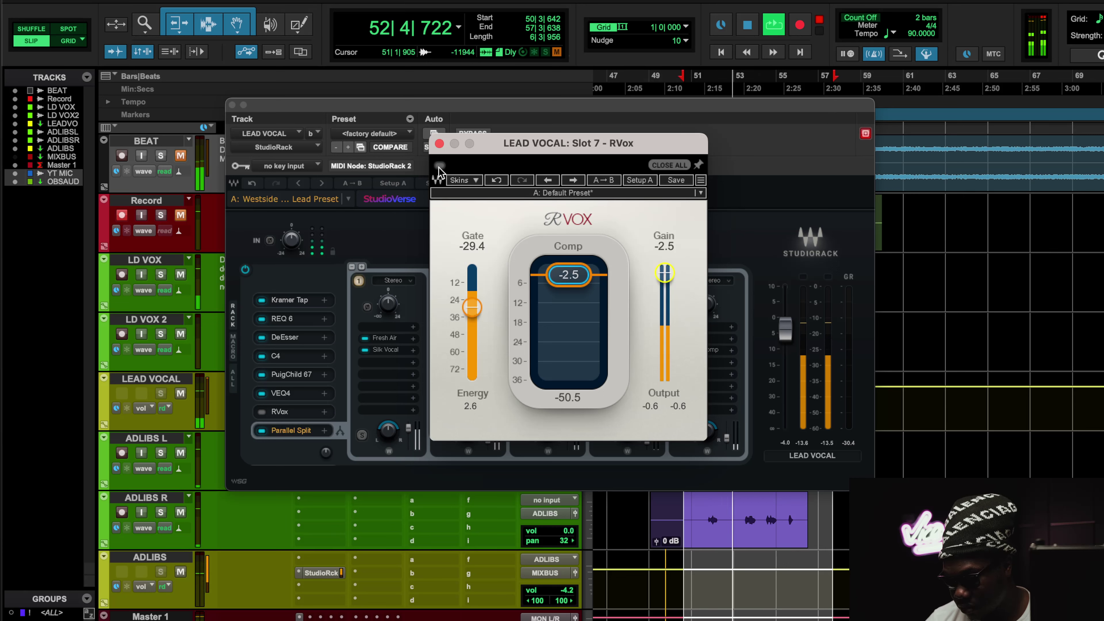
click(439, 167)
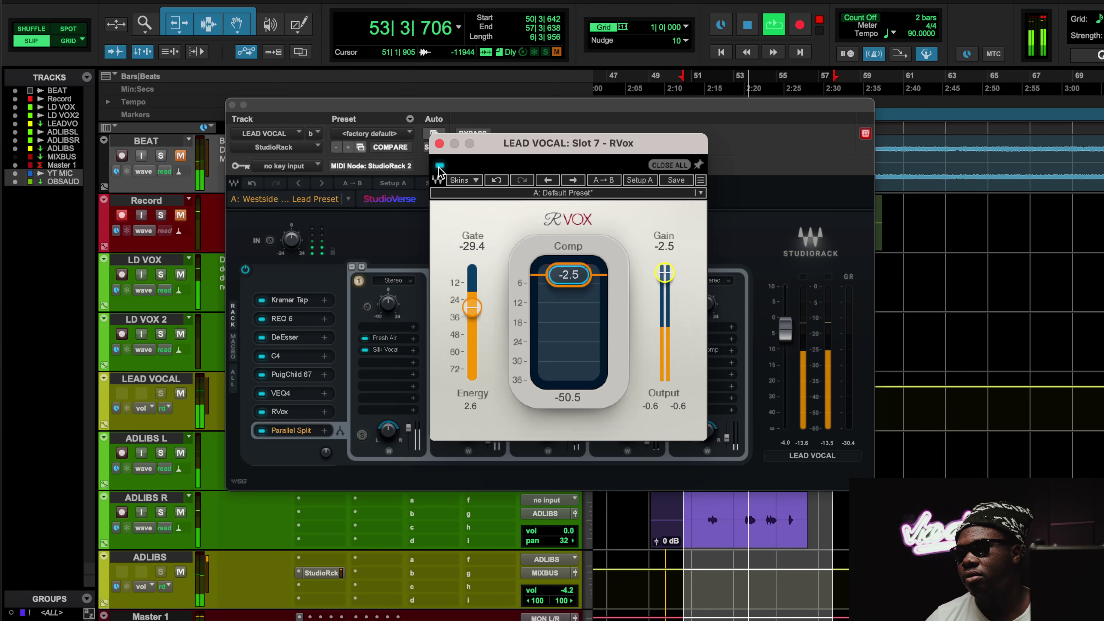
click(439, 168)
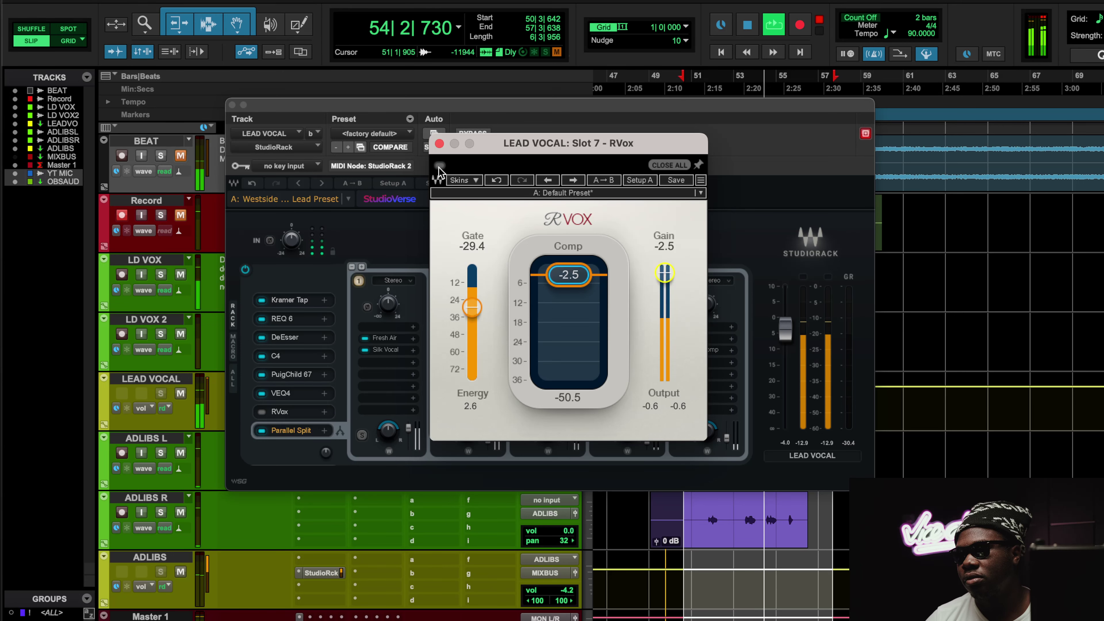
click(439, 167)
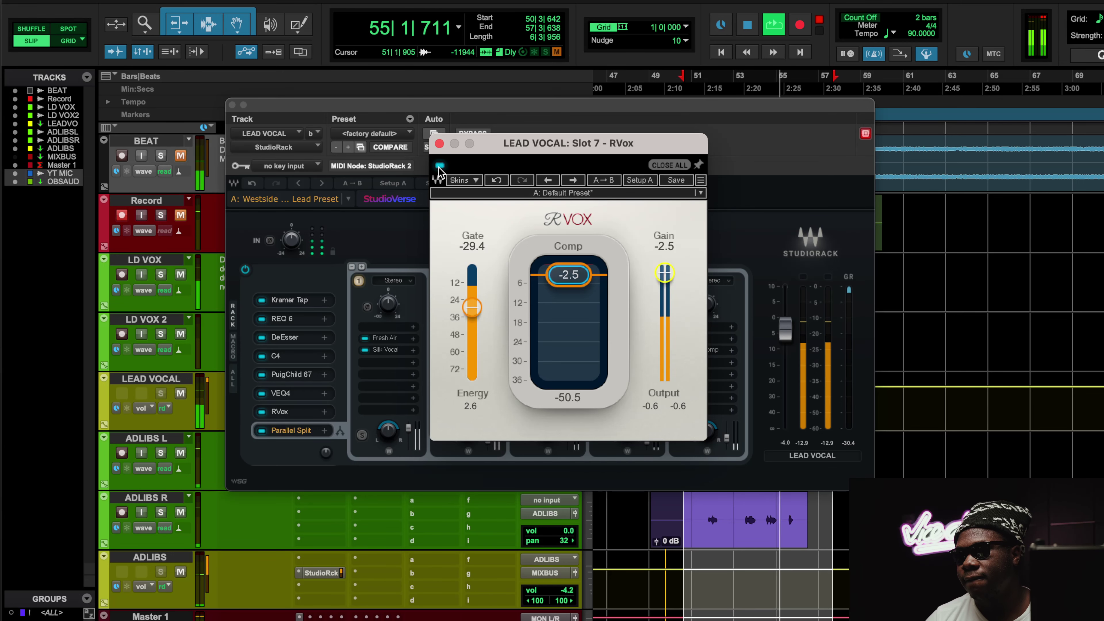
click(439, 144)
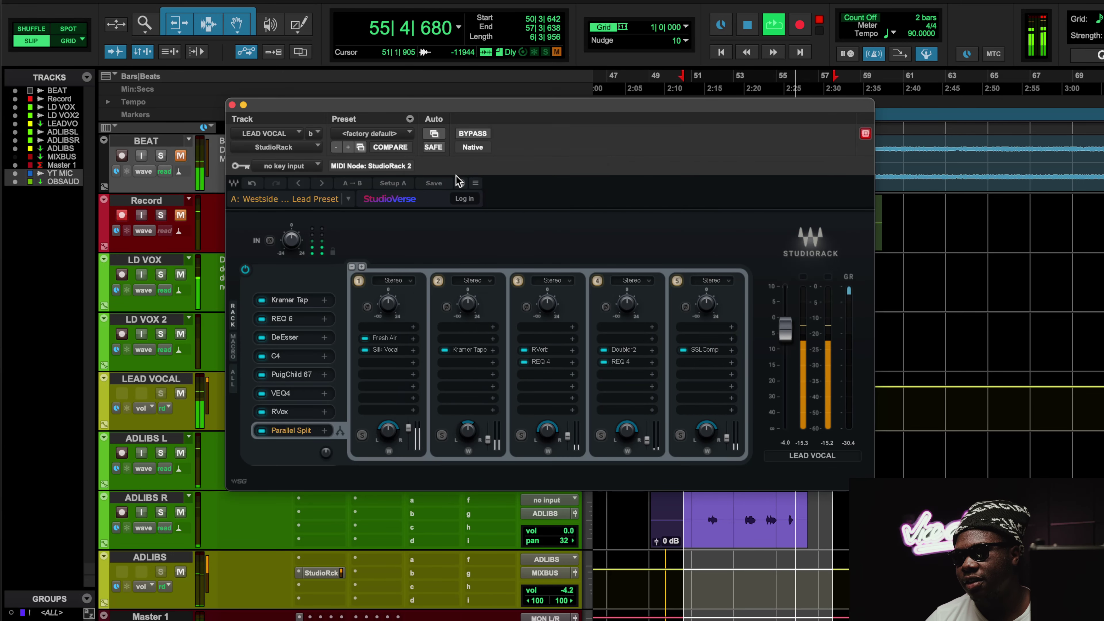
key(space)
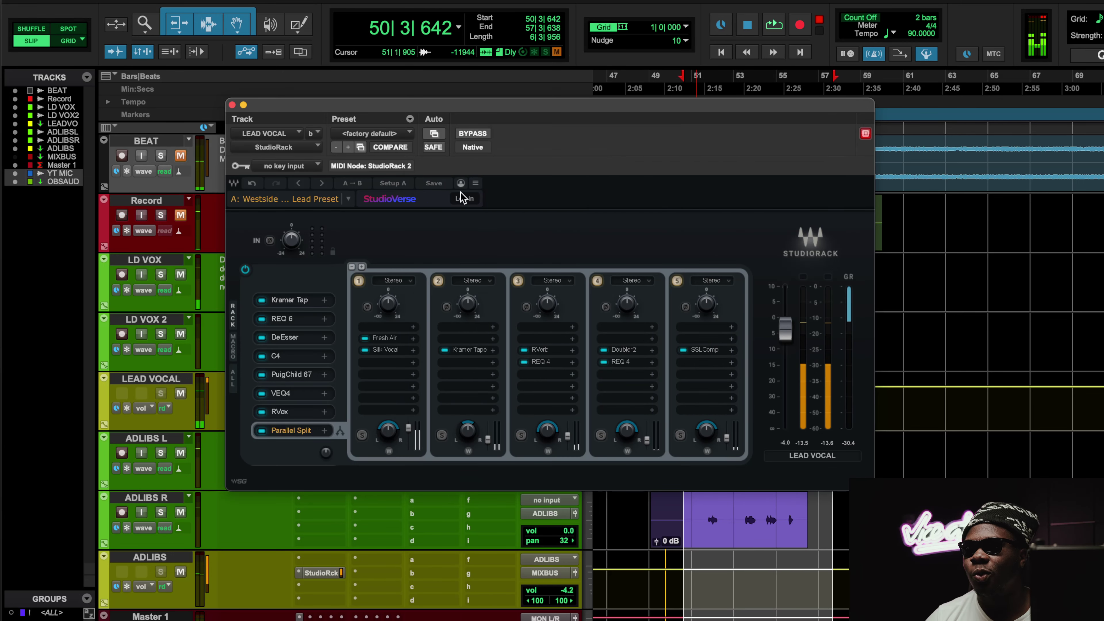
Open Fresh Air in the first parallel split chain and compare the lead vocal with it bypassed and active during playback.
click(384, 339)
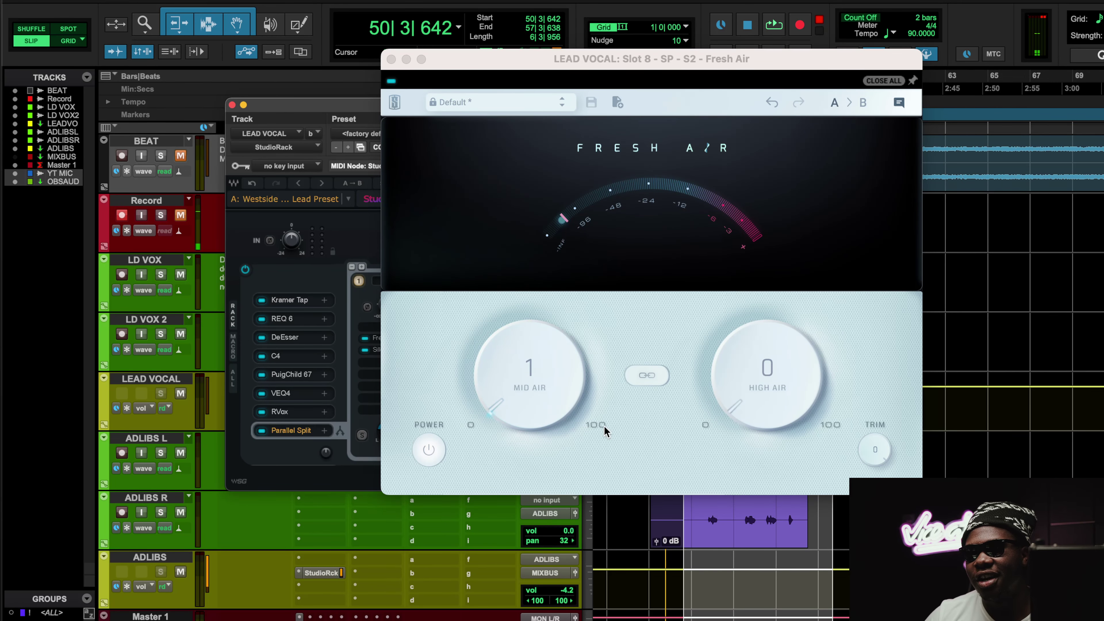
mouse_move(579, 212)
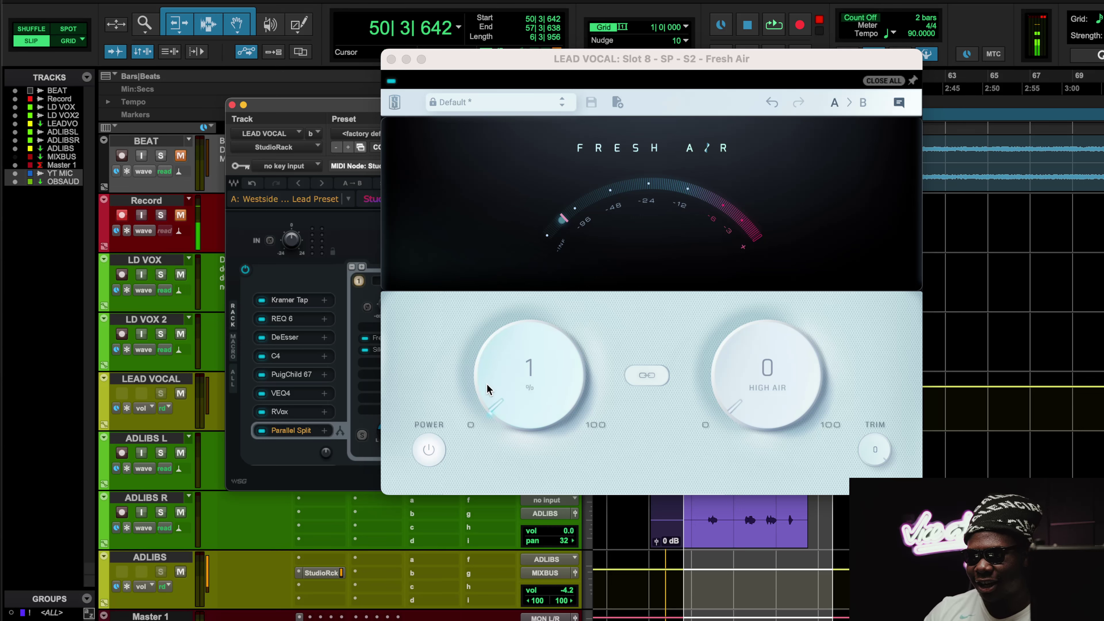
key(space)
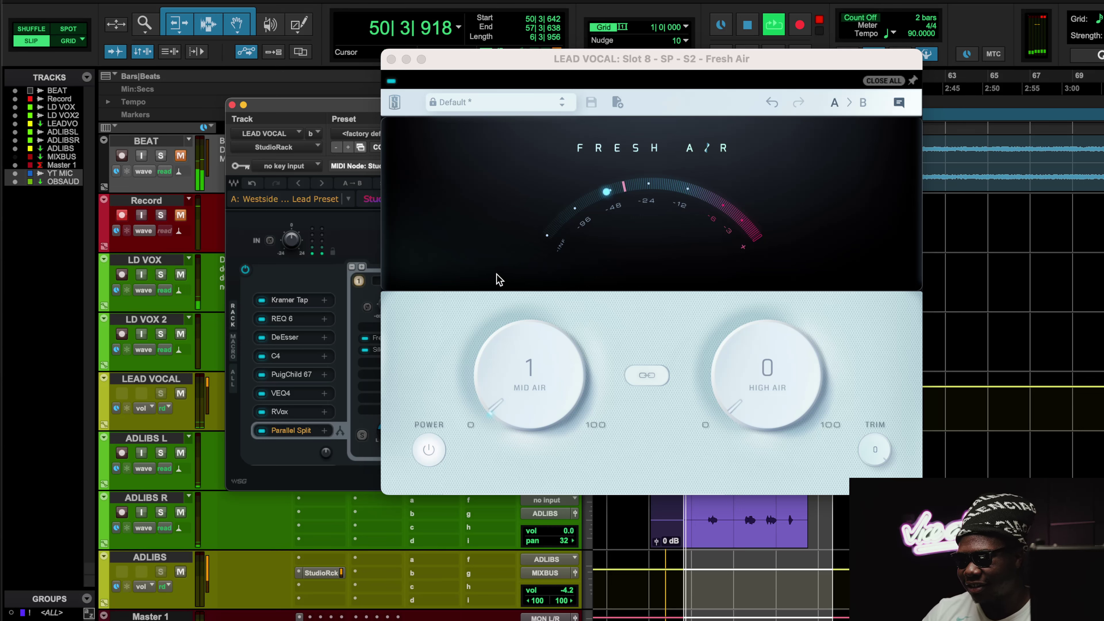
click(388, 81)
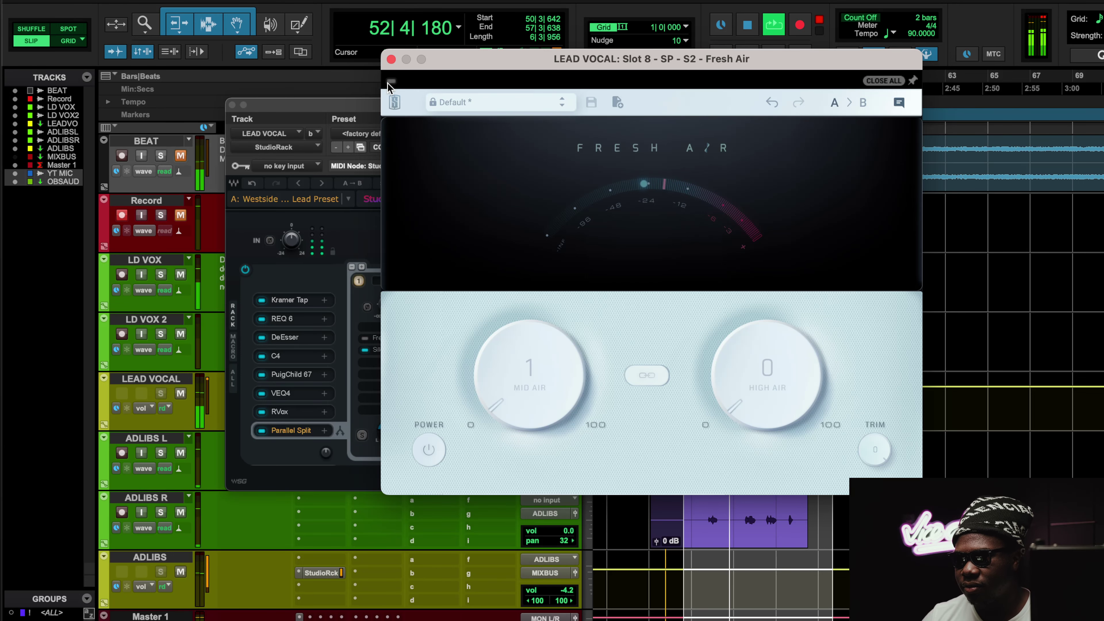
click(389, 82)
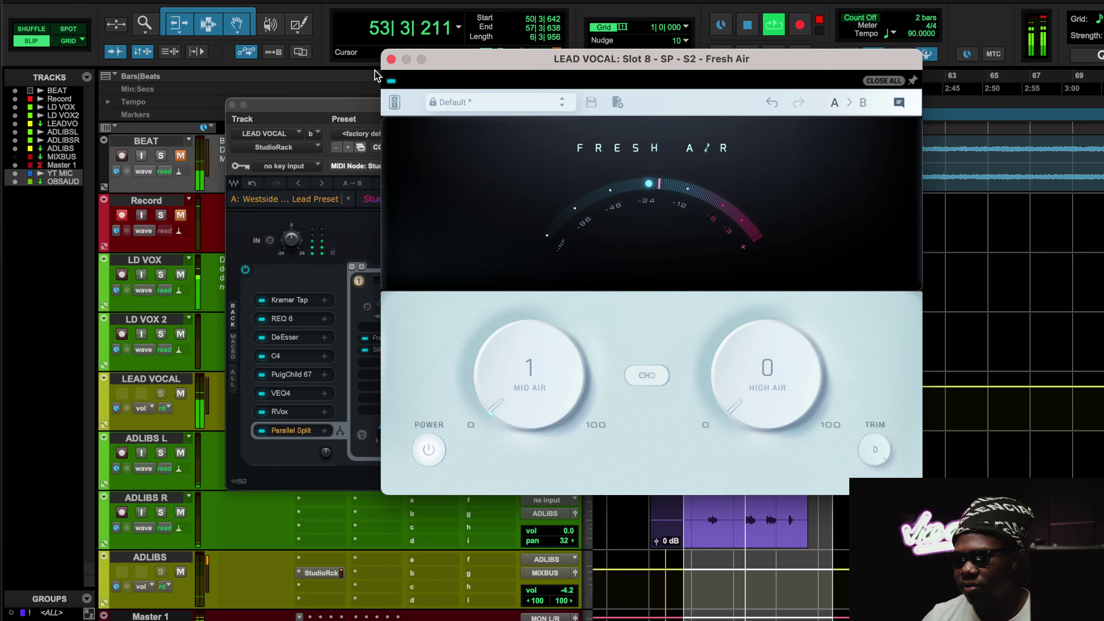
click(391, 59)
key(space)
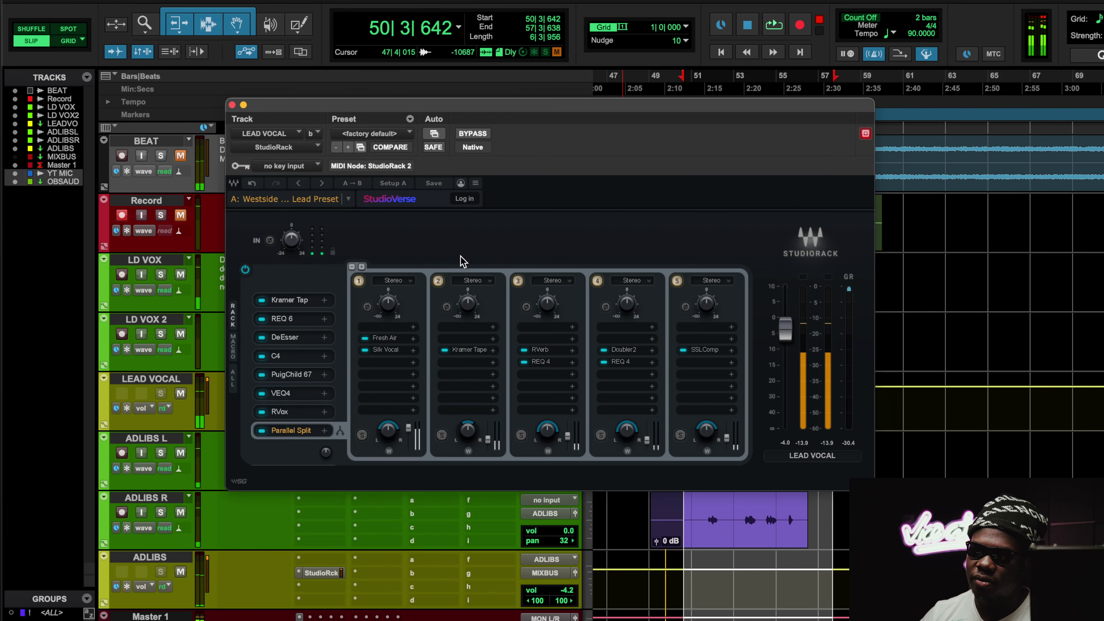
Open Silk Vocal in the first parallel split chain and compare the lead vocal with it bypassed and active during playback.
click(394, 349)
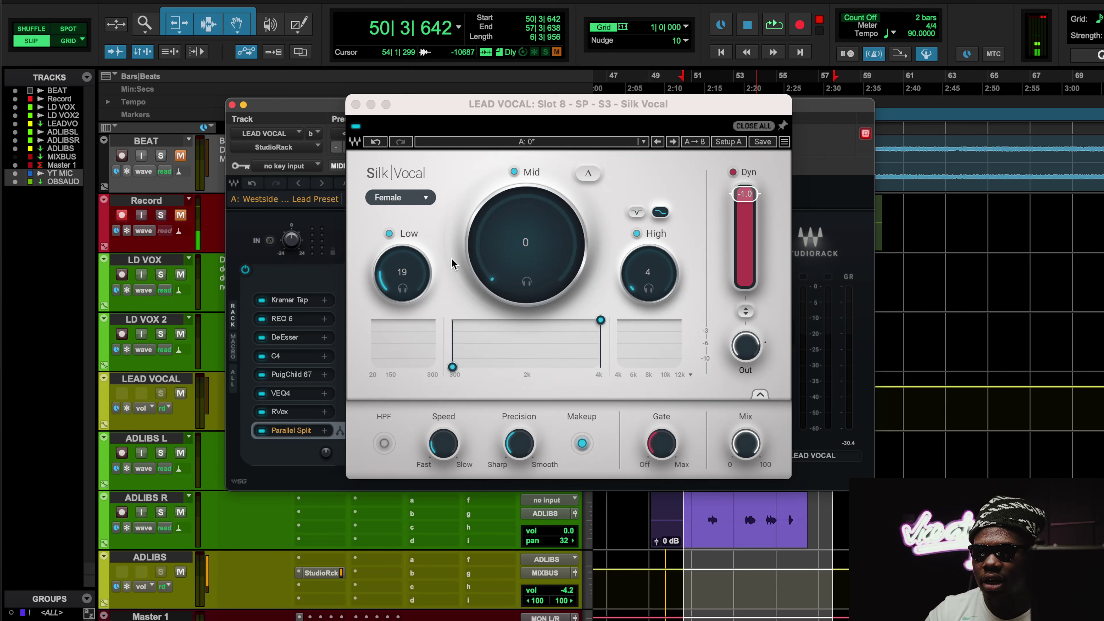
key(space)
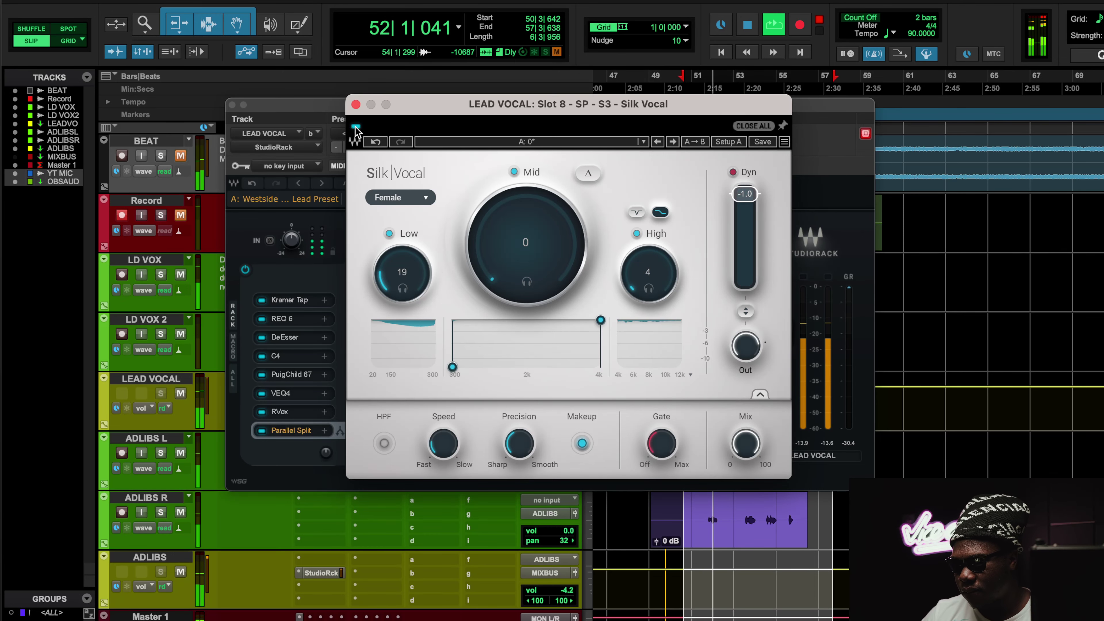
click(355, 126)
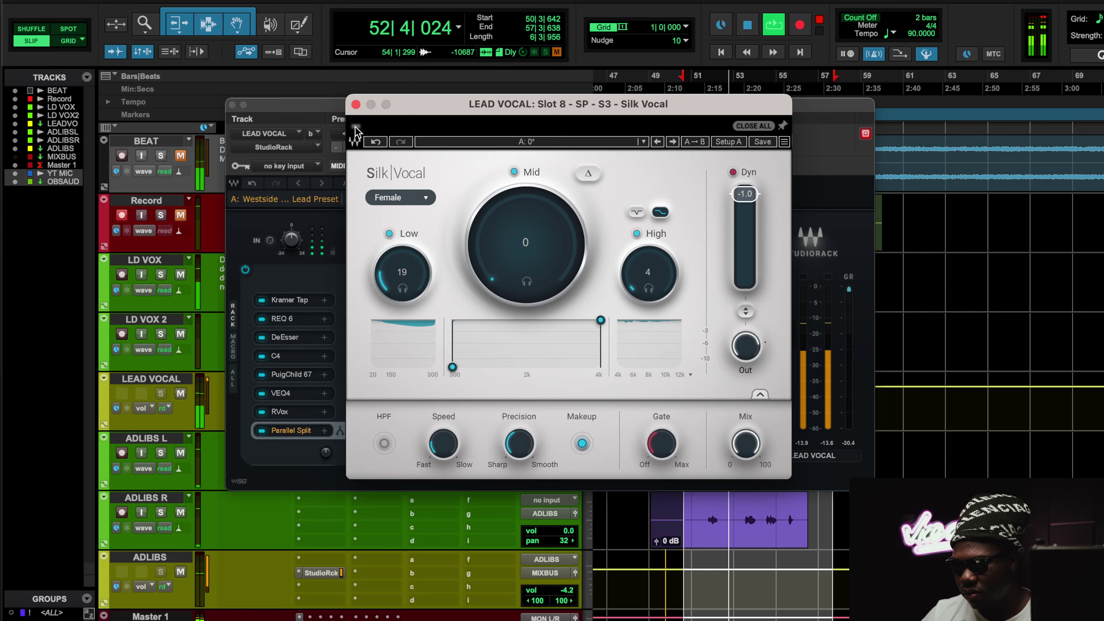
Unmute the BEAT track to hear Silk Vocal with the instrumental, mute BEAT again, stop playback and close Silk Vocal.
click(181, 157)
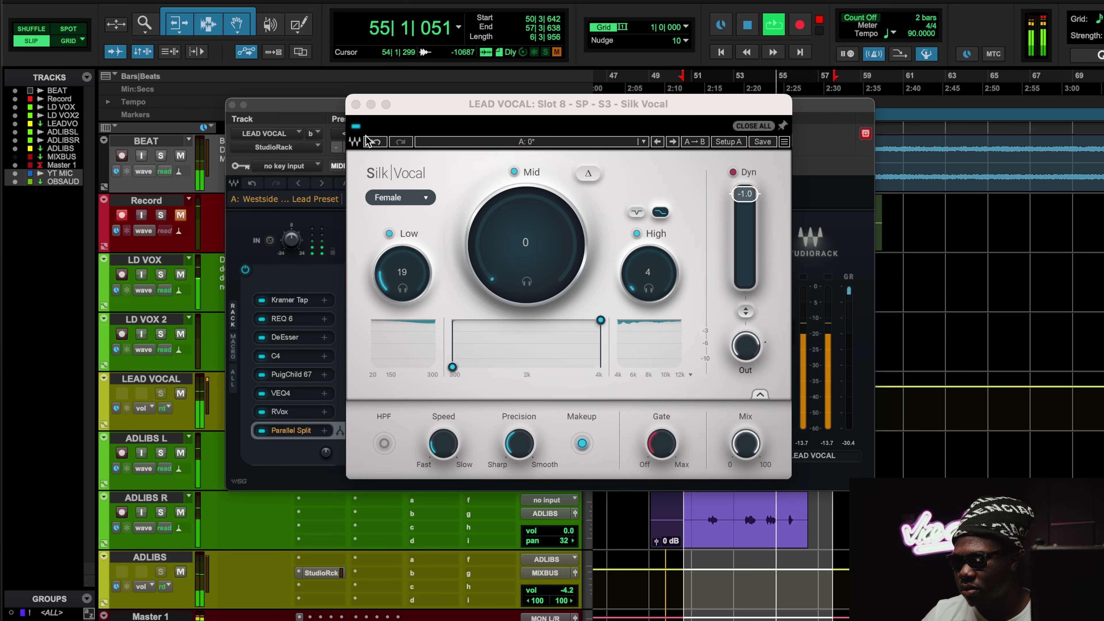
key(space)
key(space)
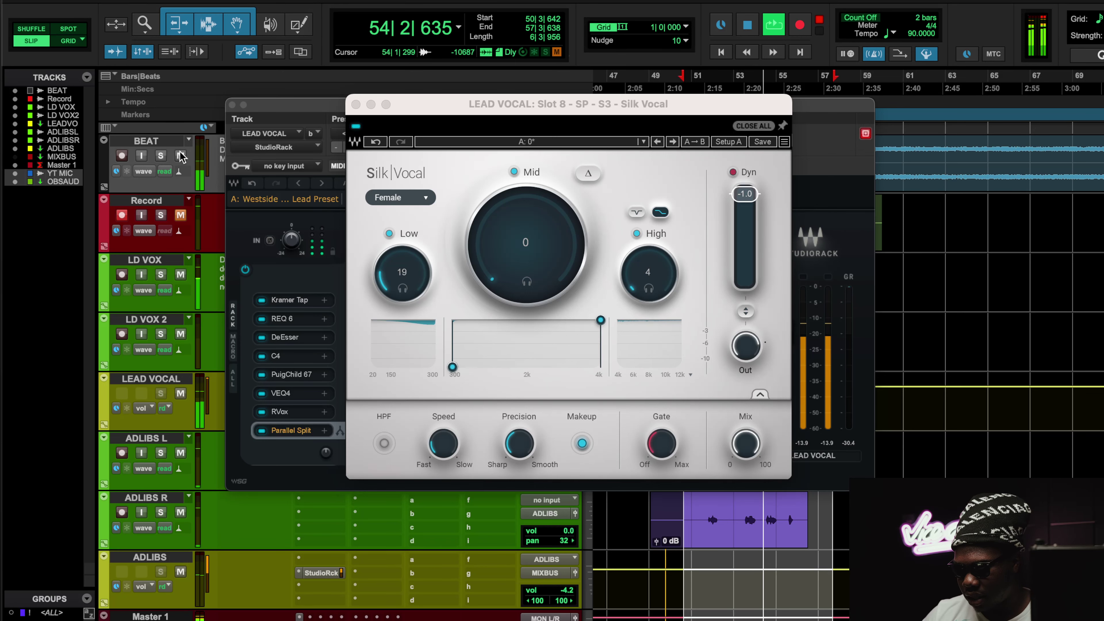
key(space)
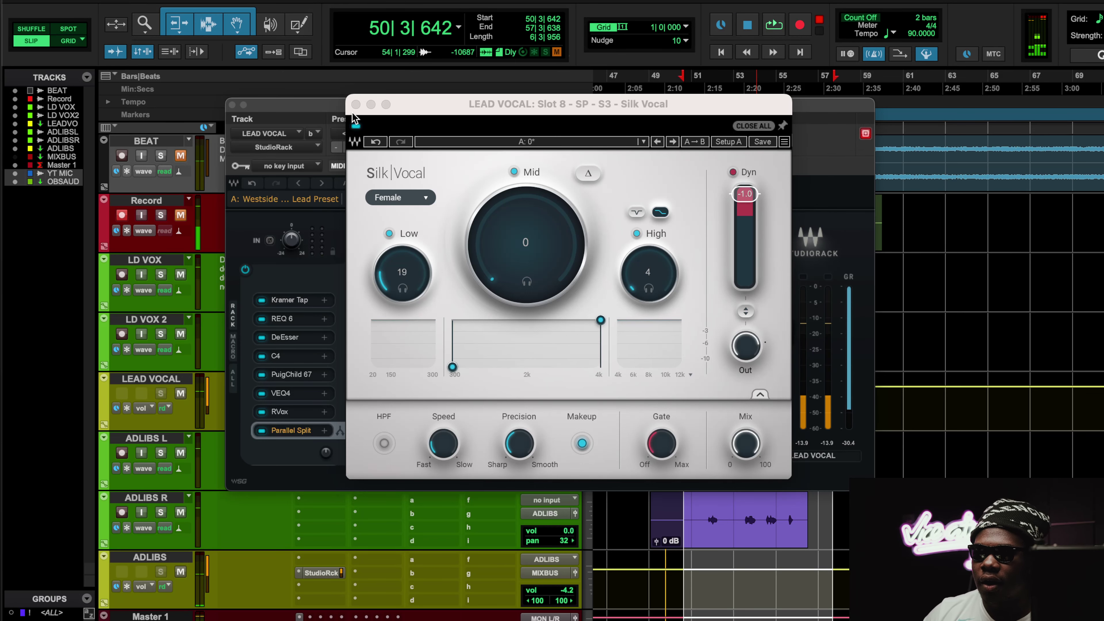
click(356, 104)
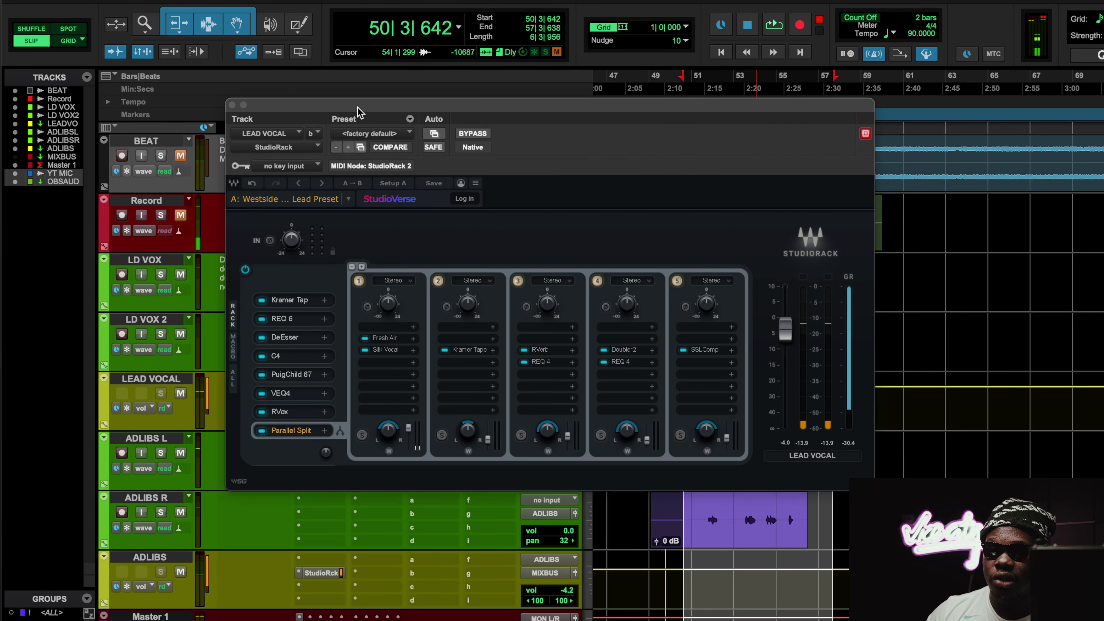
Examine the settings of Kramer Tape in the second parallel chain and RVerb in the third, closing each plugin.
click(476, 349)
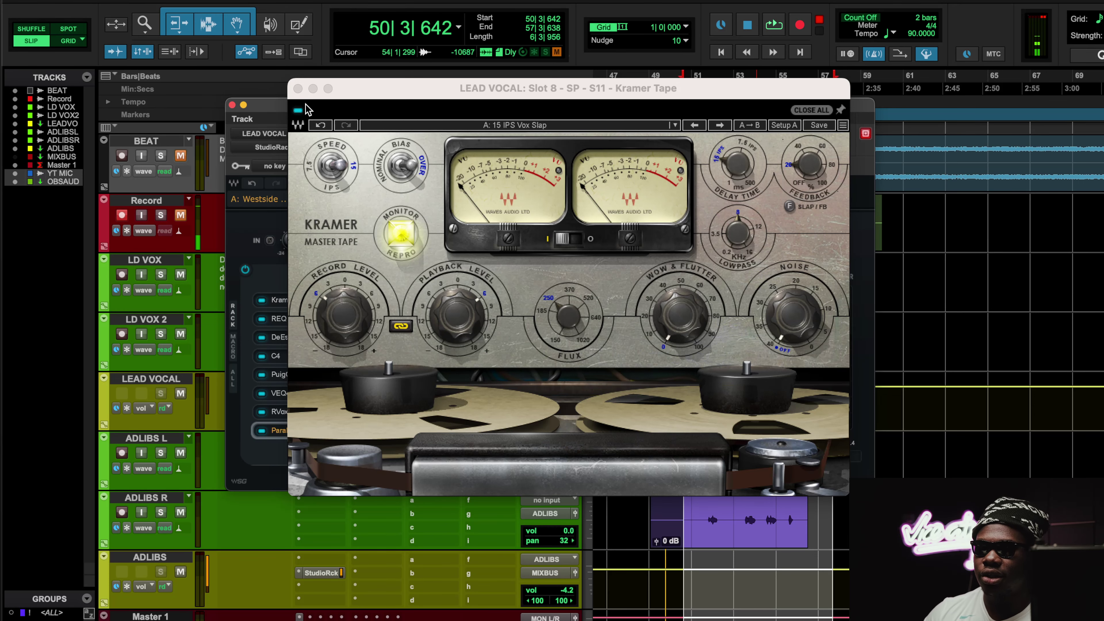
click(298, 88)
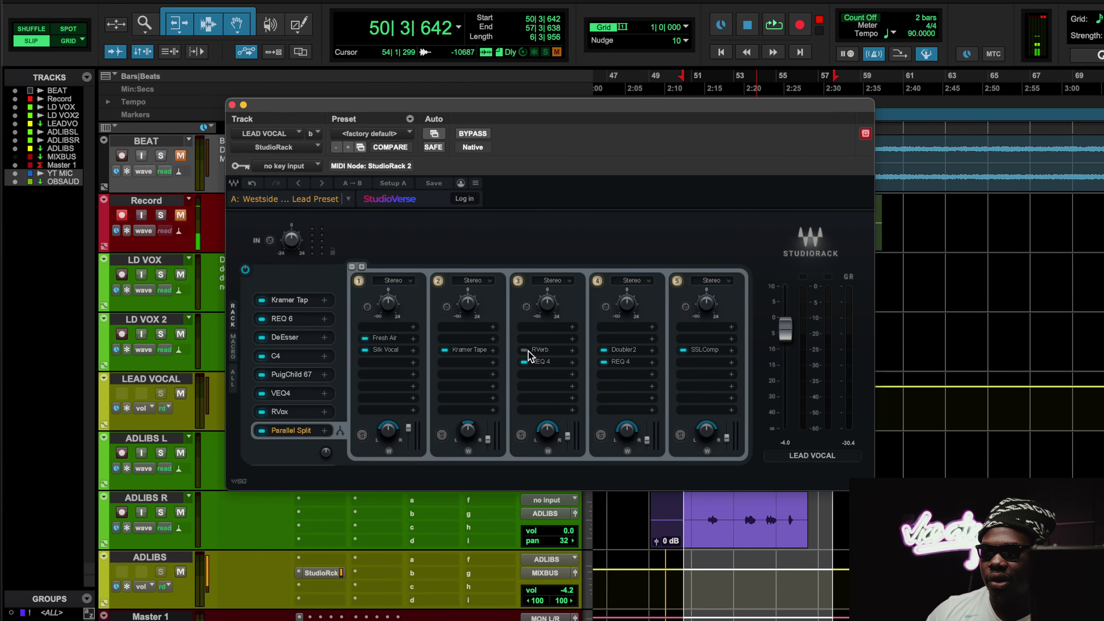
click(539, 350)
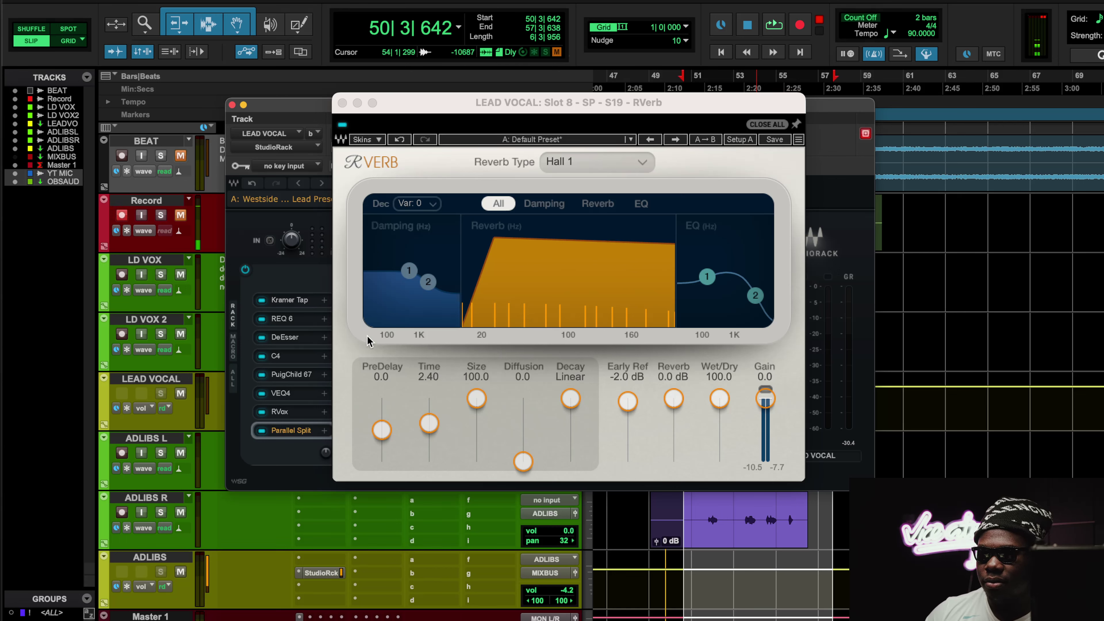
click(336, 108)
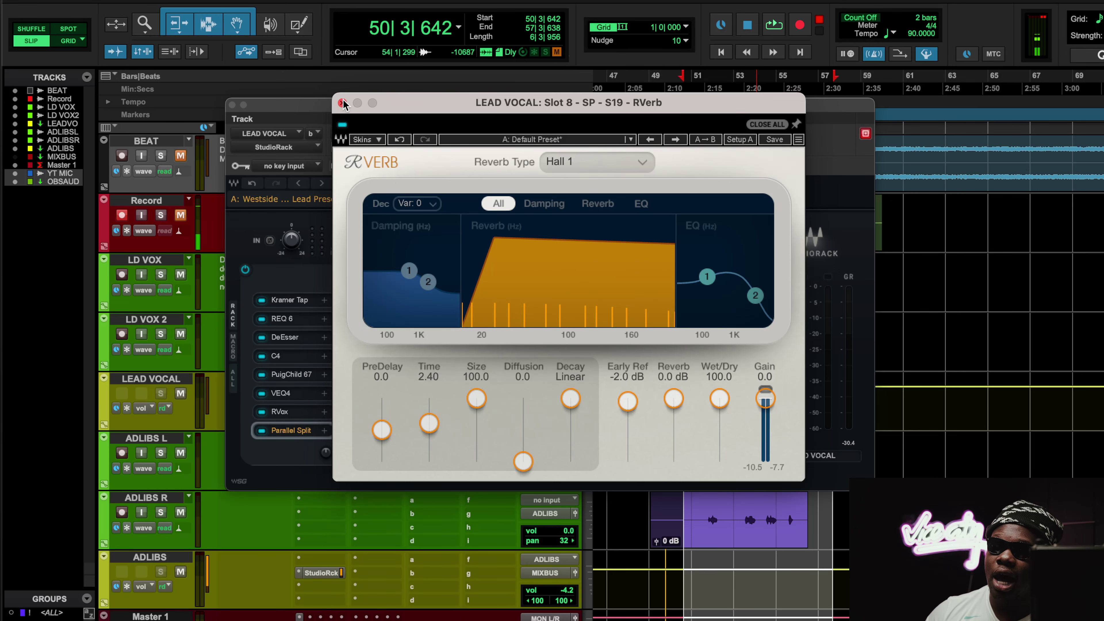
click(343, 104)
Examine REQ 4 in the third parallel chain, close it and compare the lead vocal with that chain off and on during playback.
click(557, 372)
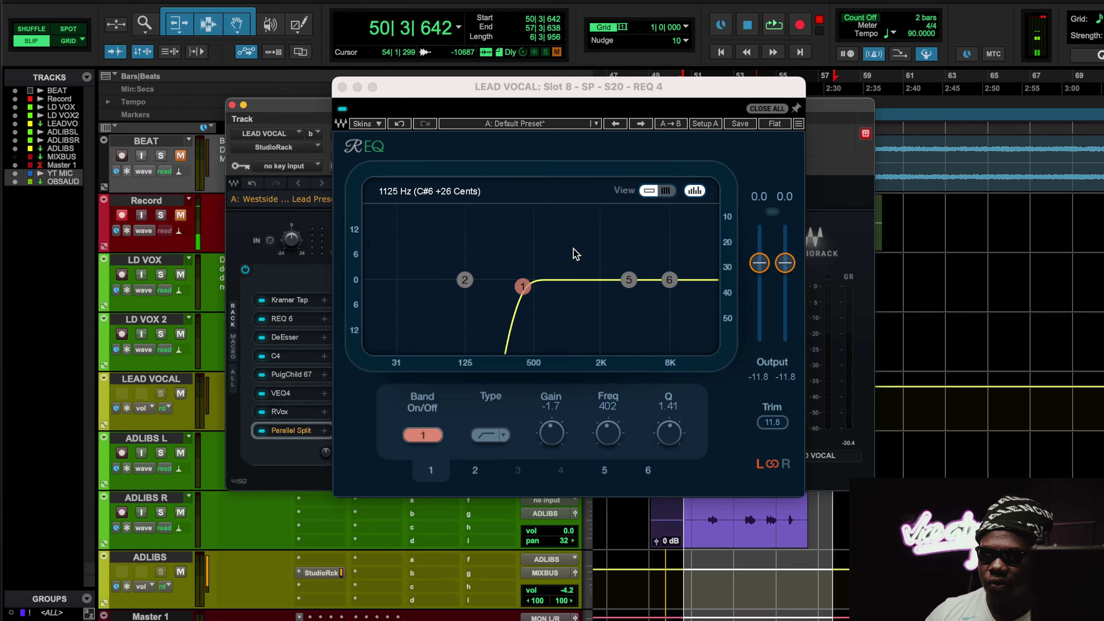
key(space)
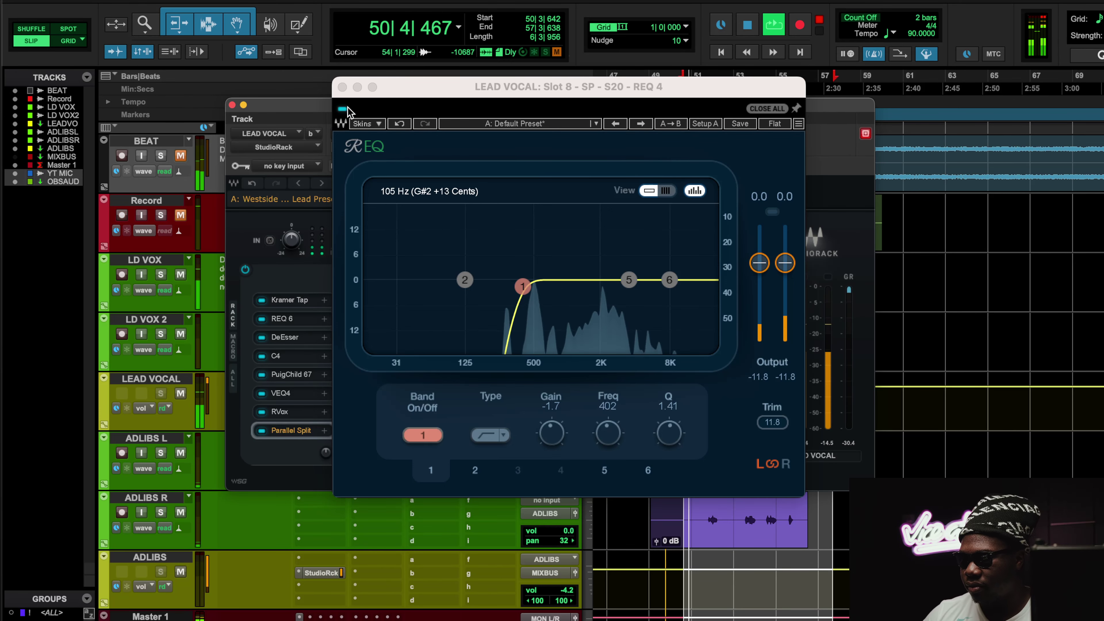
click(345, 109)
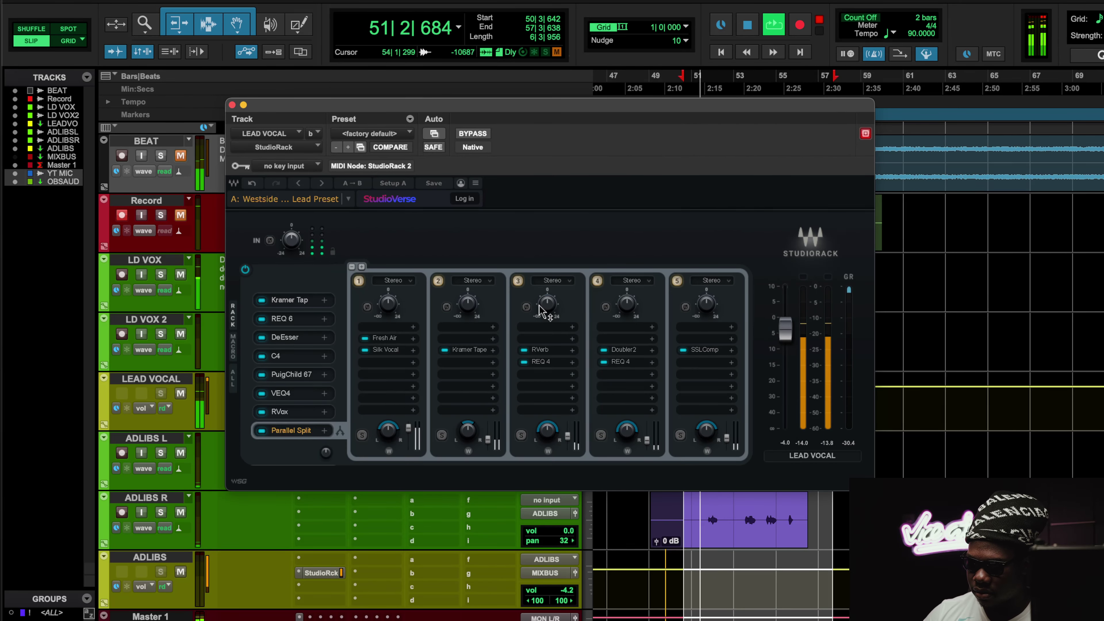
click(519, 281)
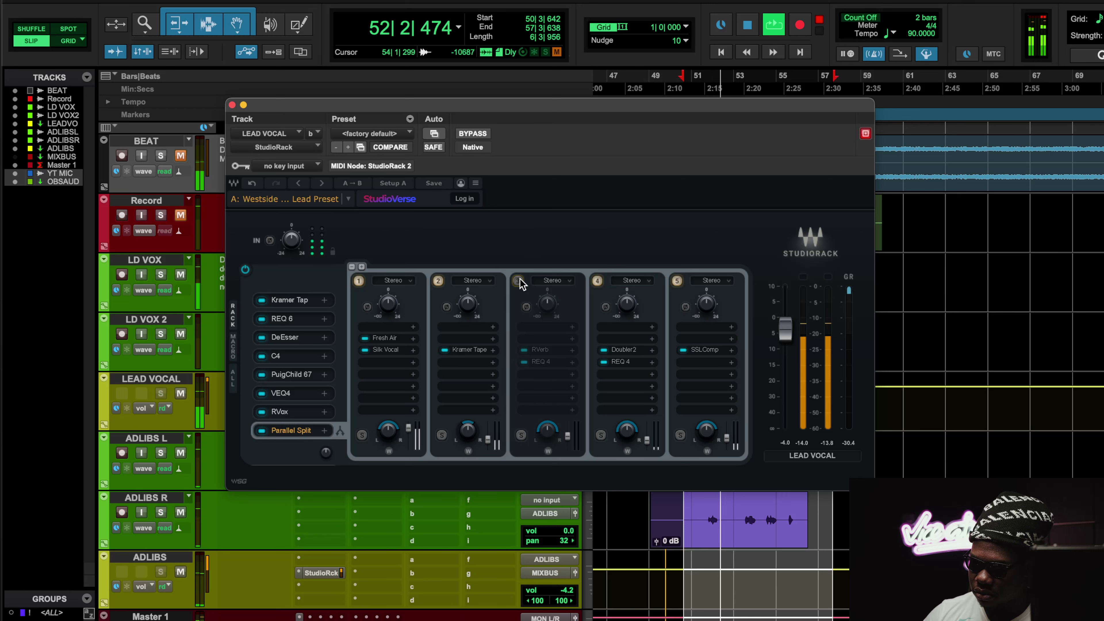
click(519, 281)
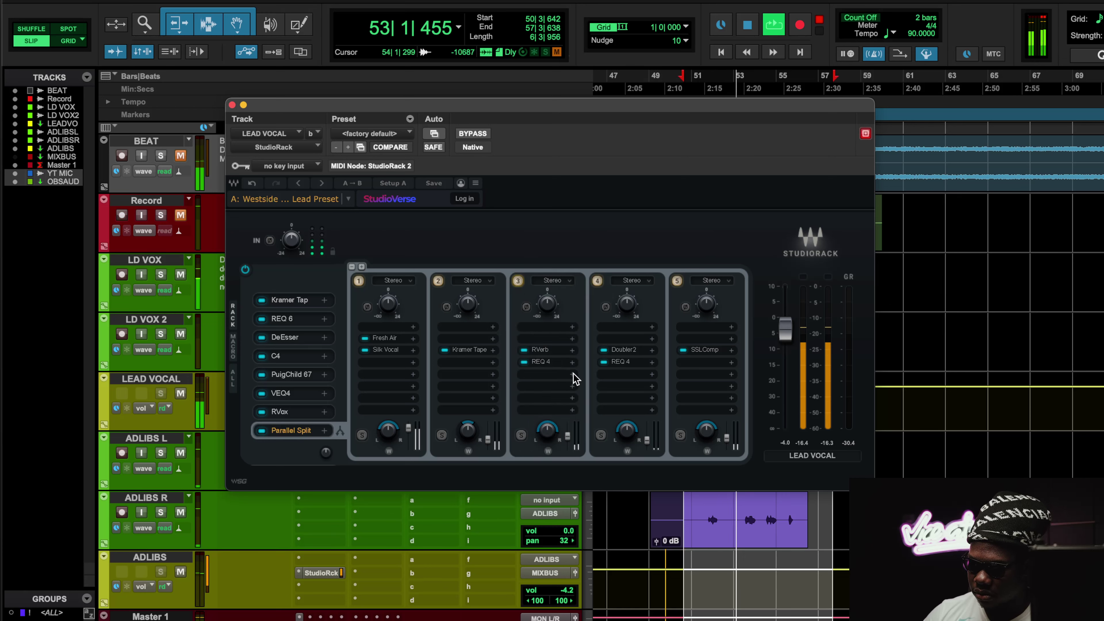
Try a higher output level on the third parallel chain during playback, undo the level change and stop.
drag(567, 435, 568, 421)
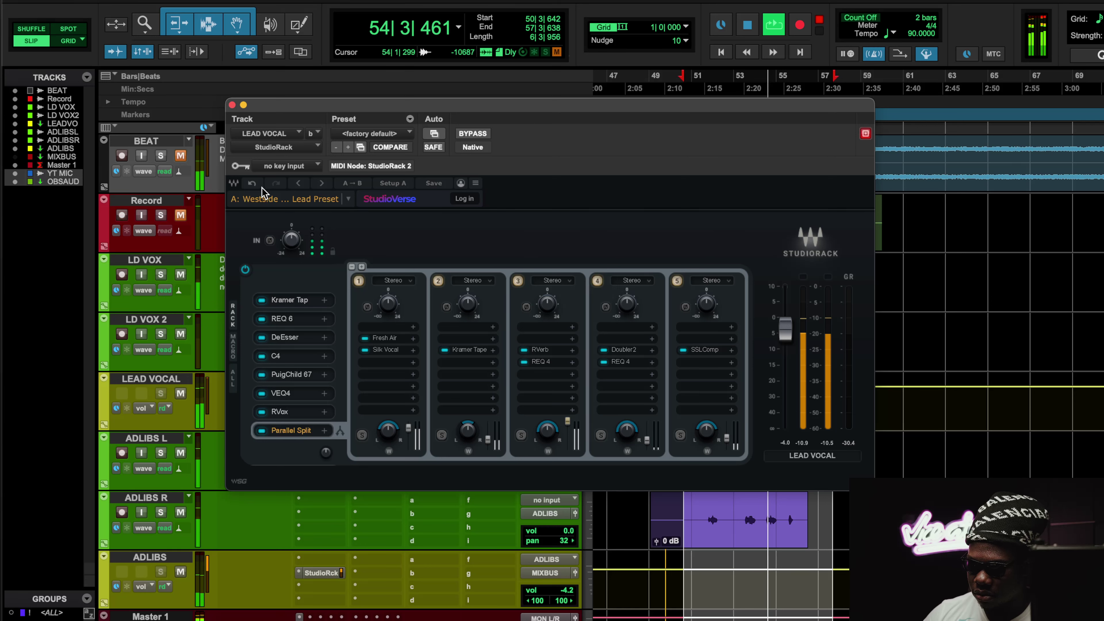
click(251, 183)
key(space)
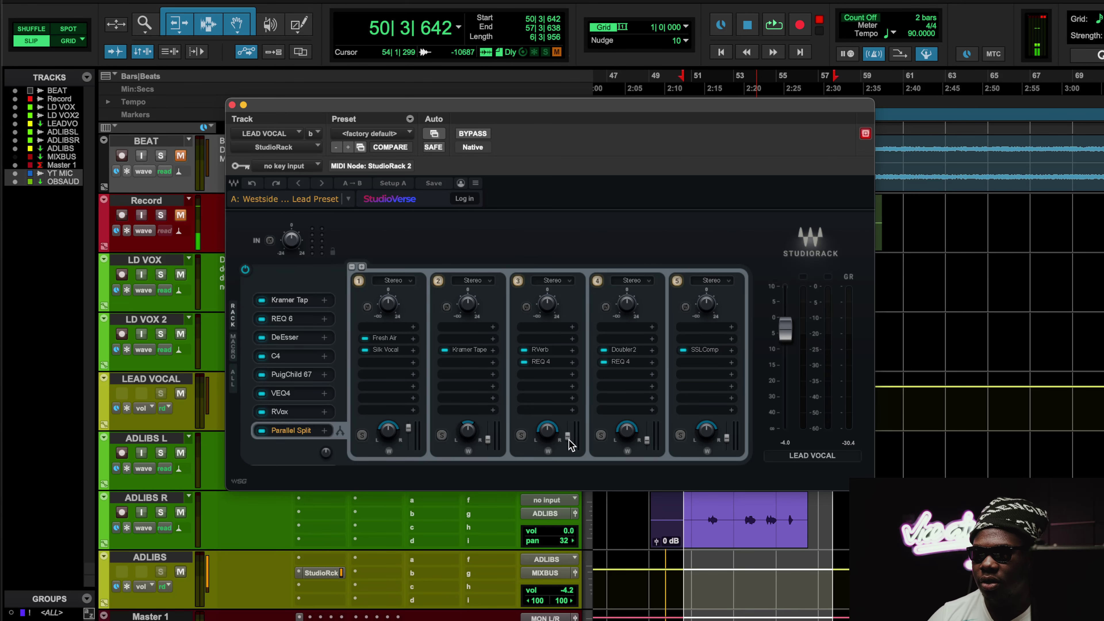
Examine Doubler2 and REQ 4 in the fourth parallel chain, close both and listen to the lead vocal.
click(624, 350)
click(362, 160)
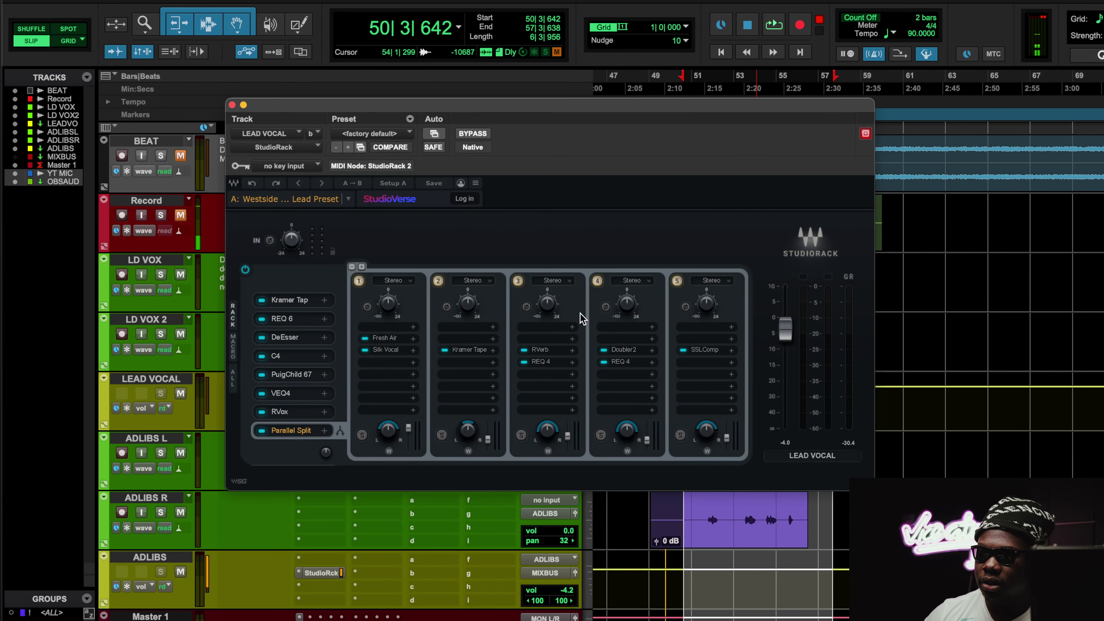
click(621, 363)
click(348, 88)
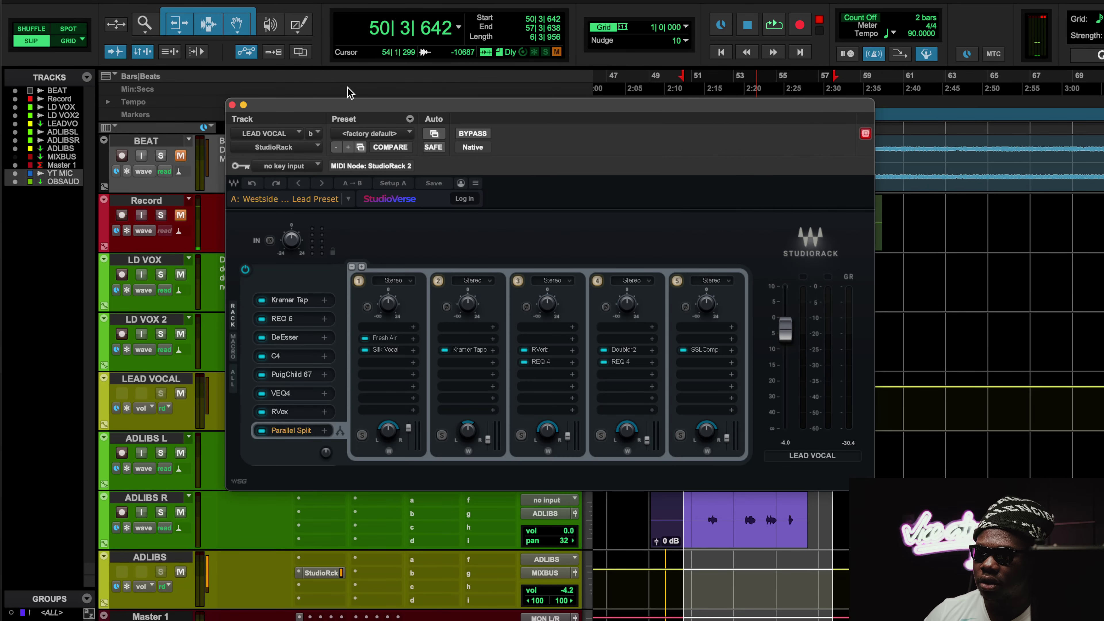
key(space)
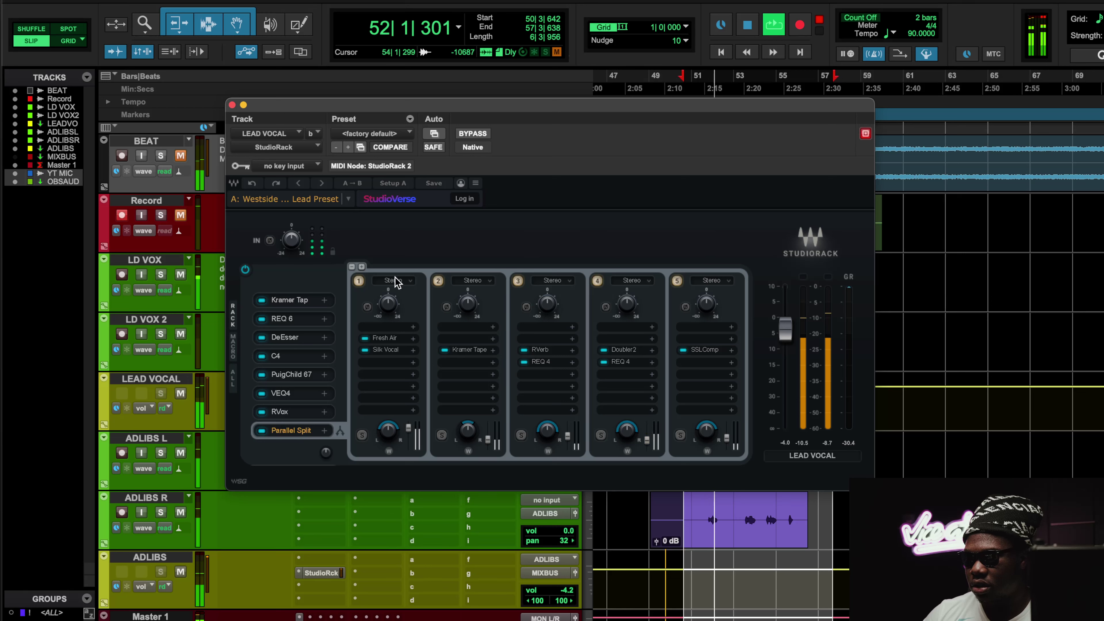
key(space)
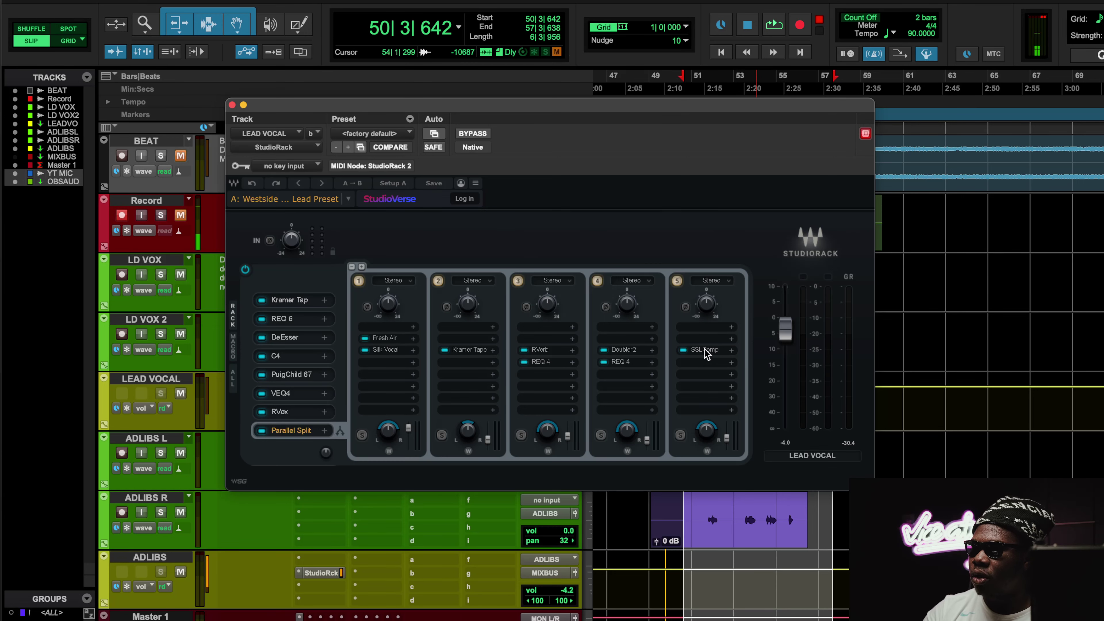
Examine SSLComp in the fifth parallel chain, close it and compare the lead vocal with that chain off and on during playback.
click(705, 349)
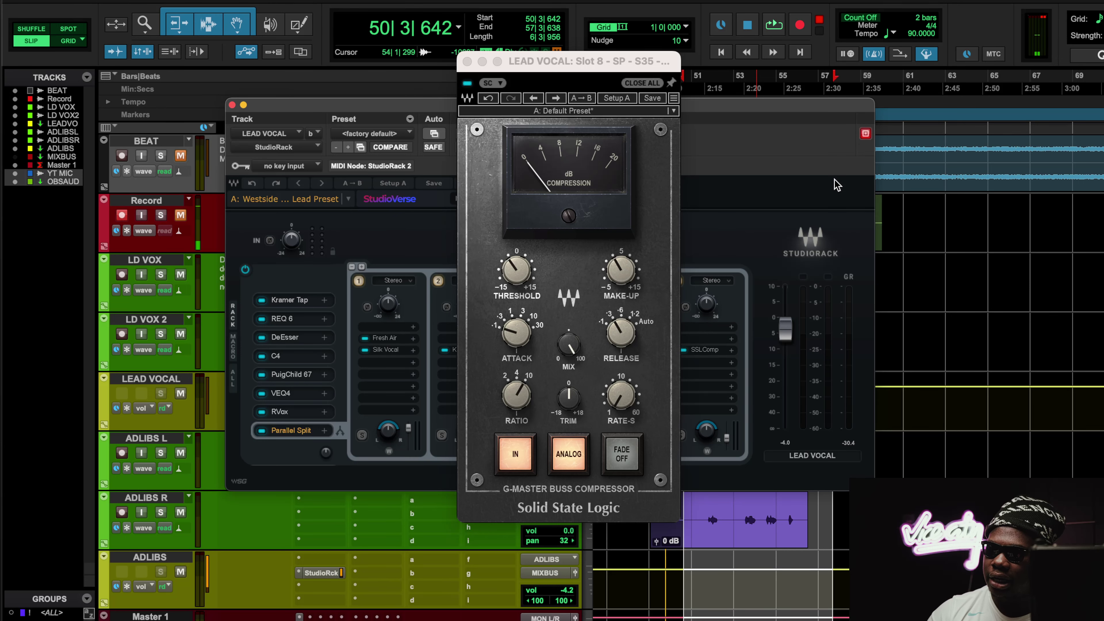
click(466, 63)
key(space)
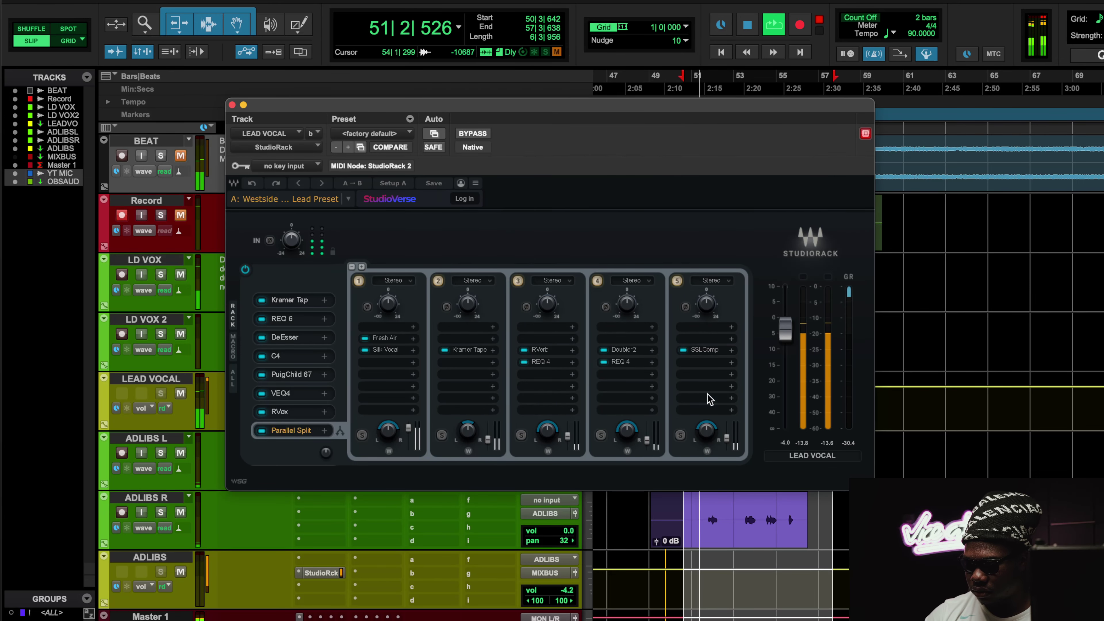
click(676, 280)
click(677, 280)
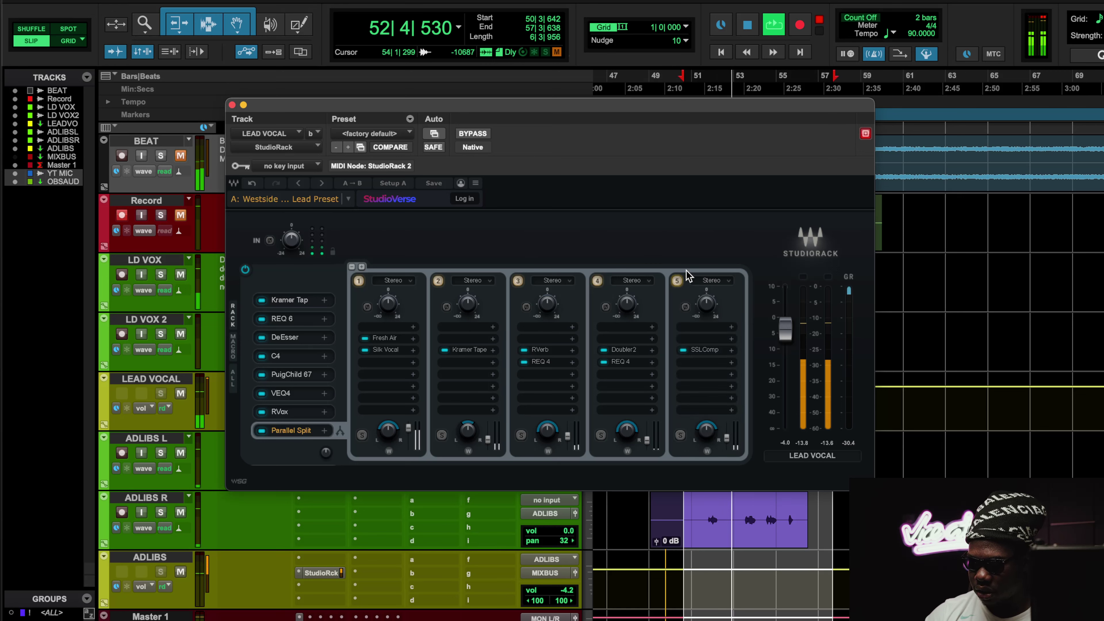
click(677, 281)
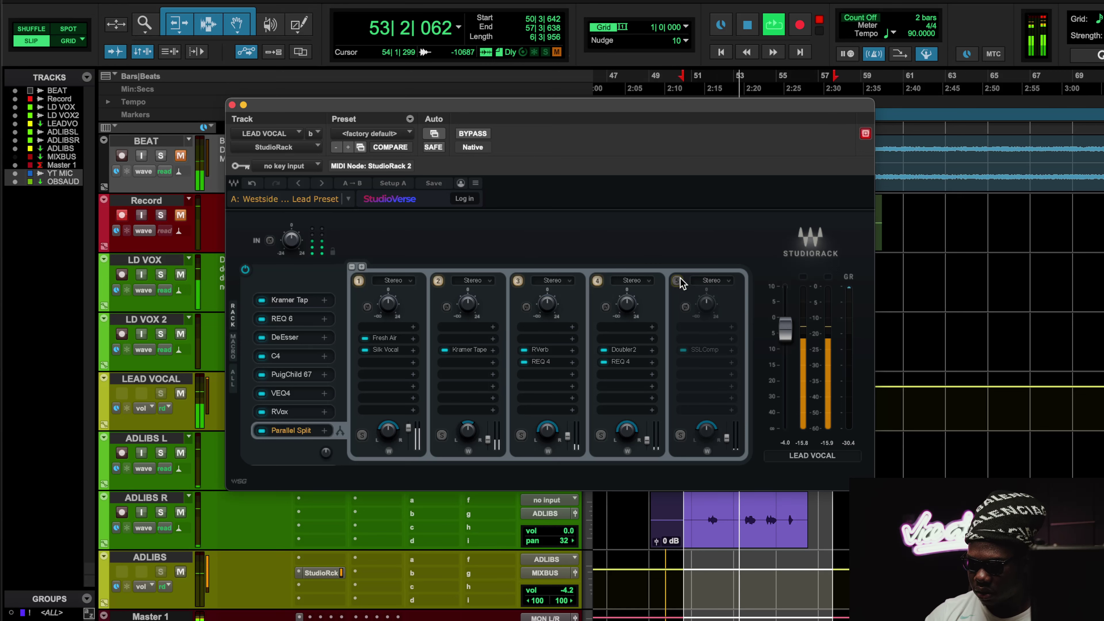
Check SSLComp's compression meter during playback, turn the fifth parallel chain back on, stop and close the lead vocal's StudioRack.
click(705, 350)
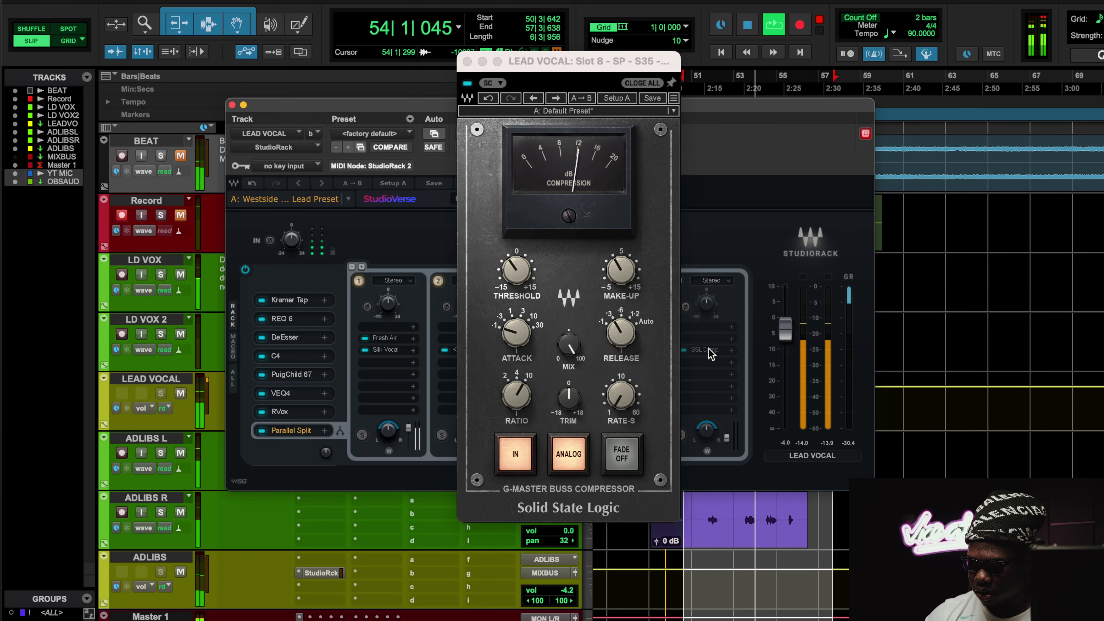
click(719, 253)
click(679, 281)
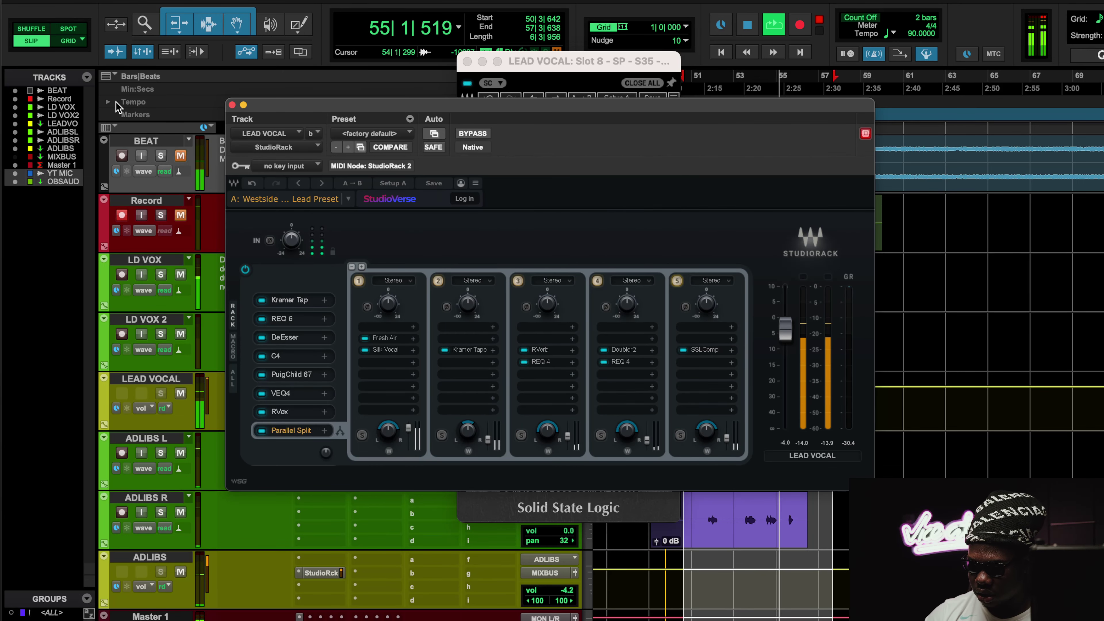
key(space)
click(232, 105)
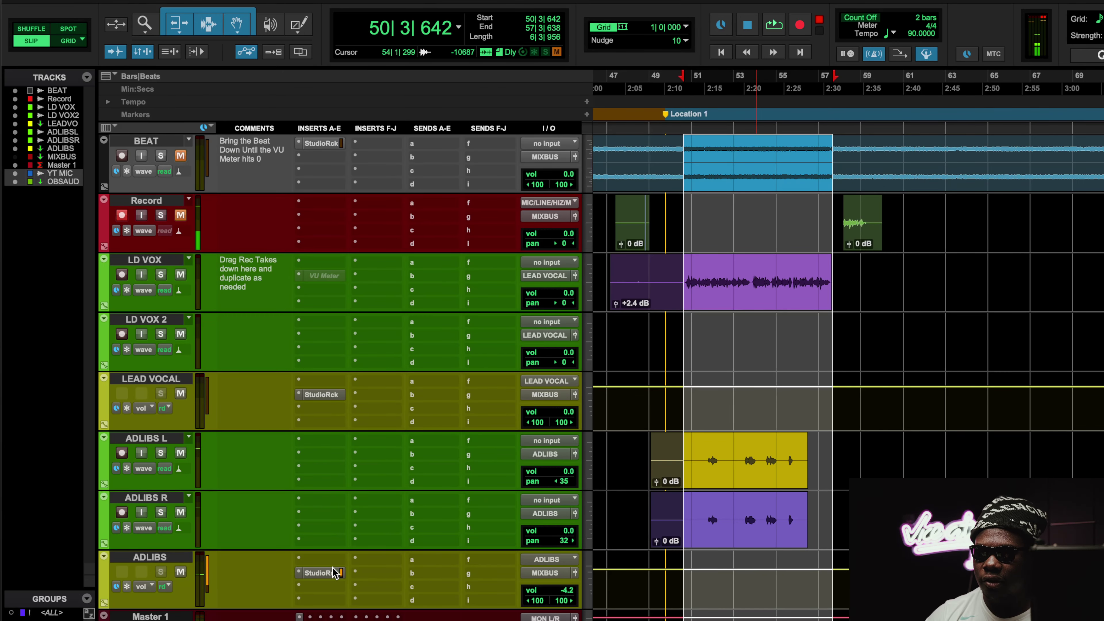
Open the StudioRack on the ADLIBS track, examine the Kramer Tape settings in slot 3 and close that plugin.
click(322, 573)
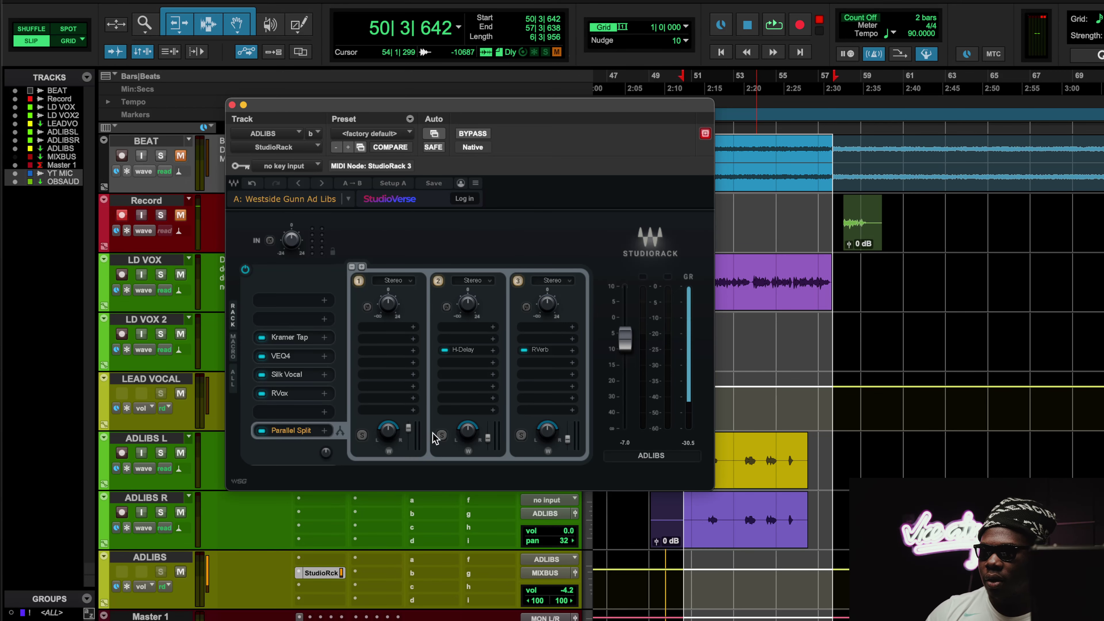
click(289, 338)
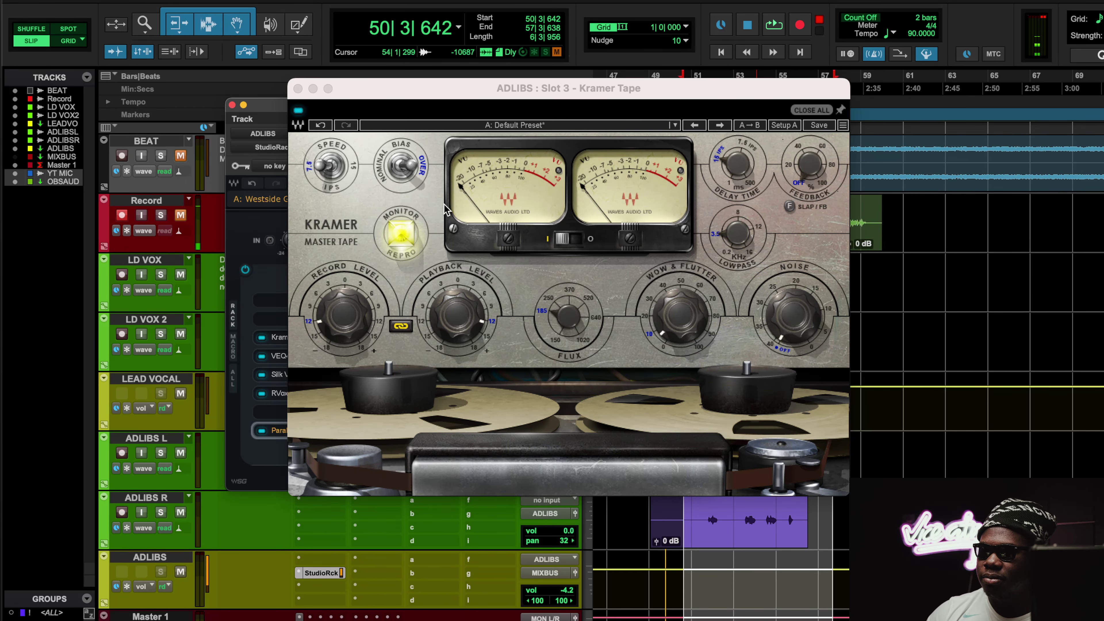
click(298, 89)
Examine the VEQ4 equalizer in slot 4 and Silk Vocal in slot 5 of the ADLIBS rack, closing each plugin.
click(280, 356)
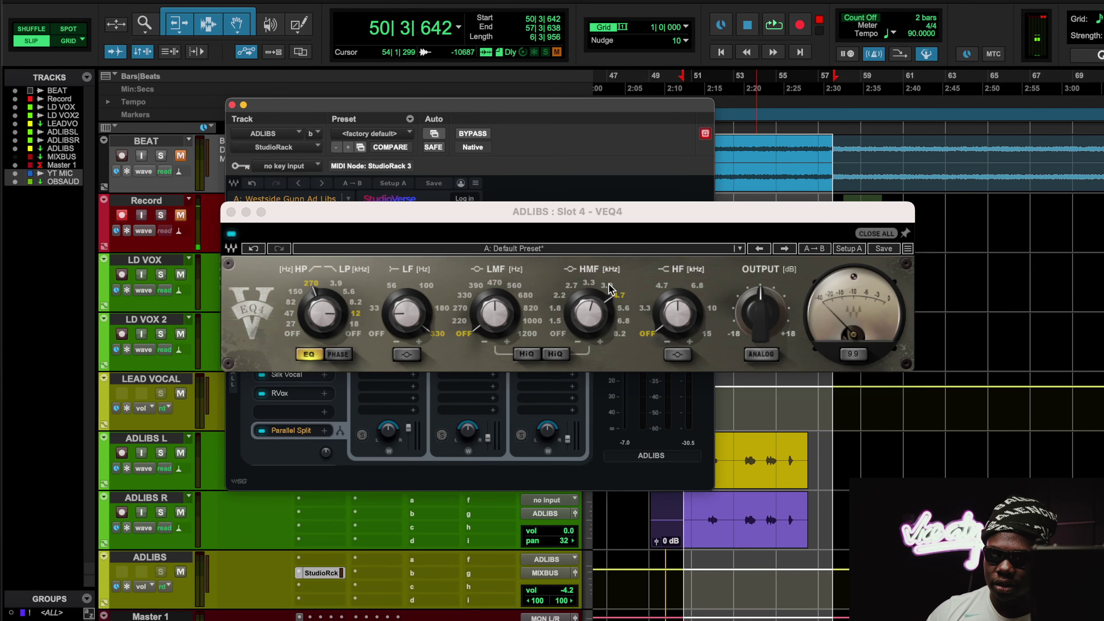
click(615, 301)
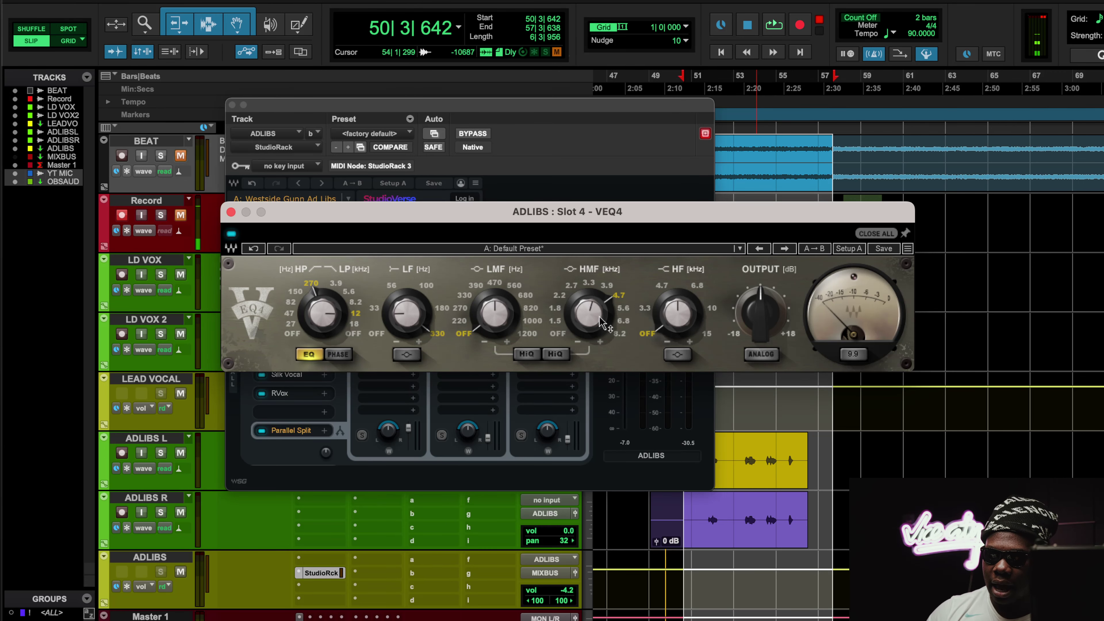
click(231, 212)
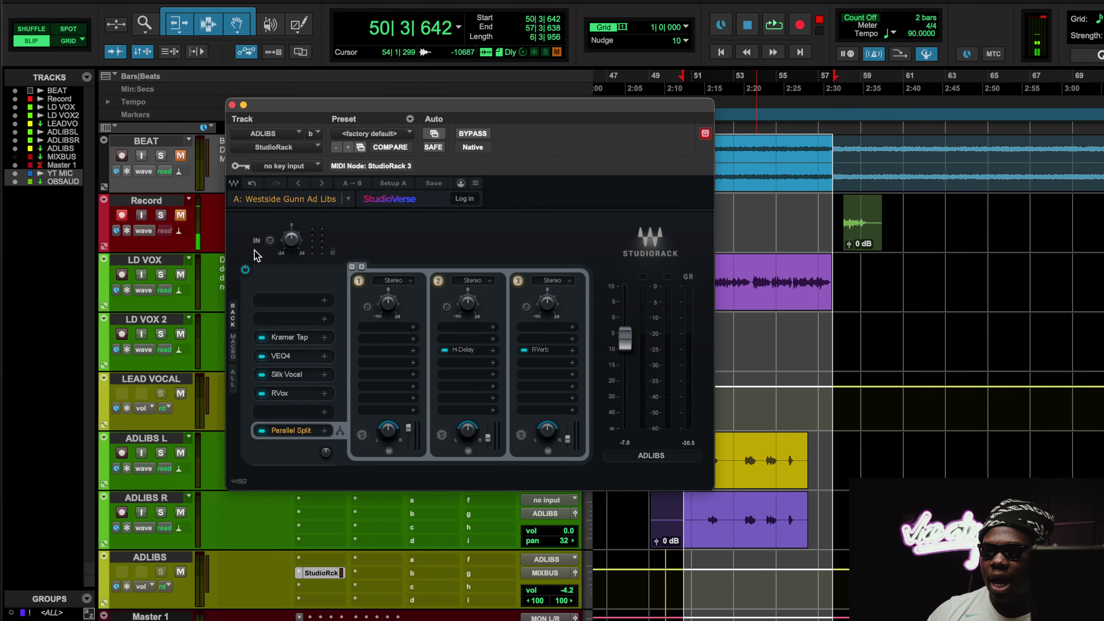
click(299, 374)
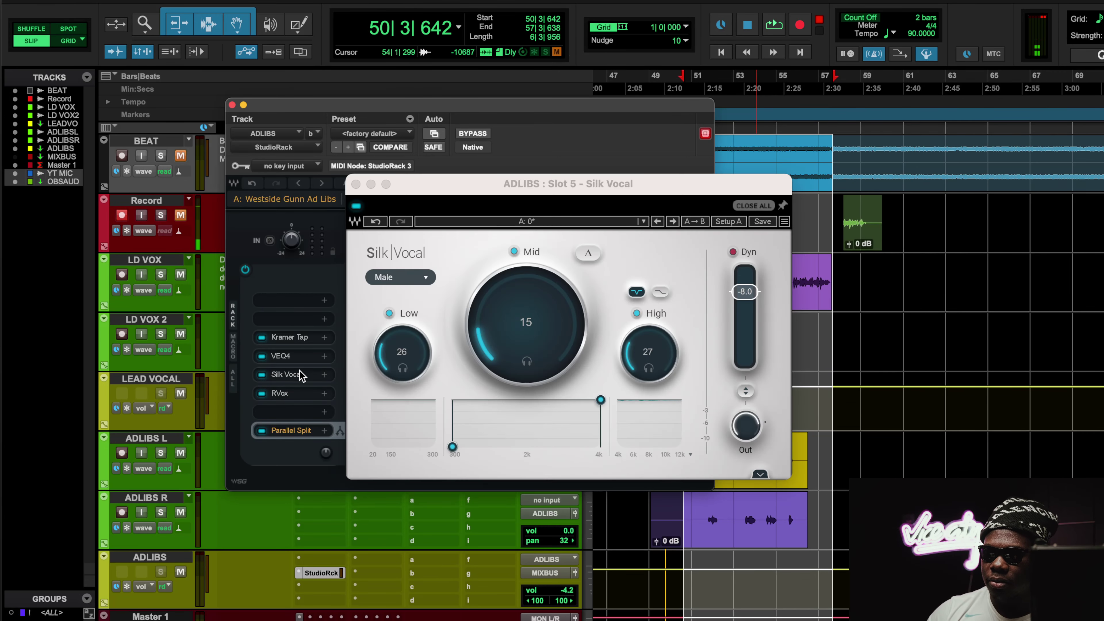
click(291, 384)
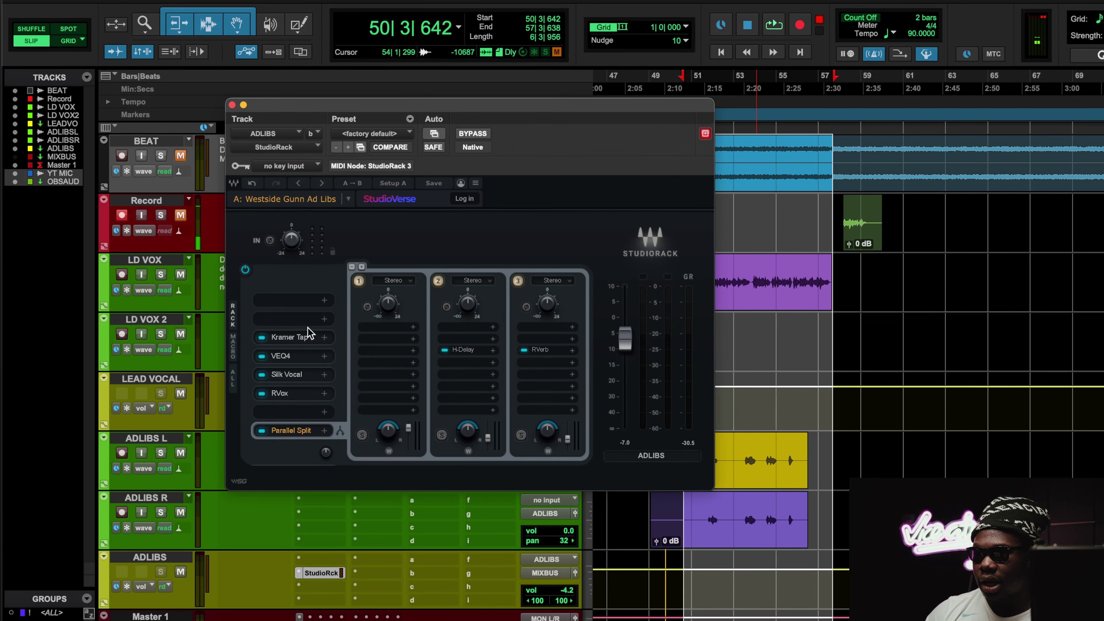
Play the selection and raise the ADLIBS StudioRack output to -6.0 and the ADLIBS track volume to 0.0.
key(space)
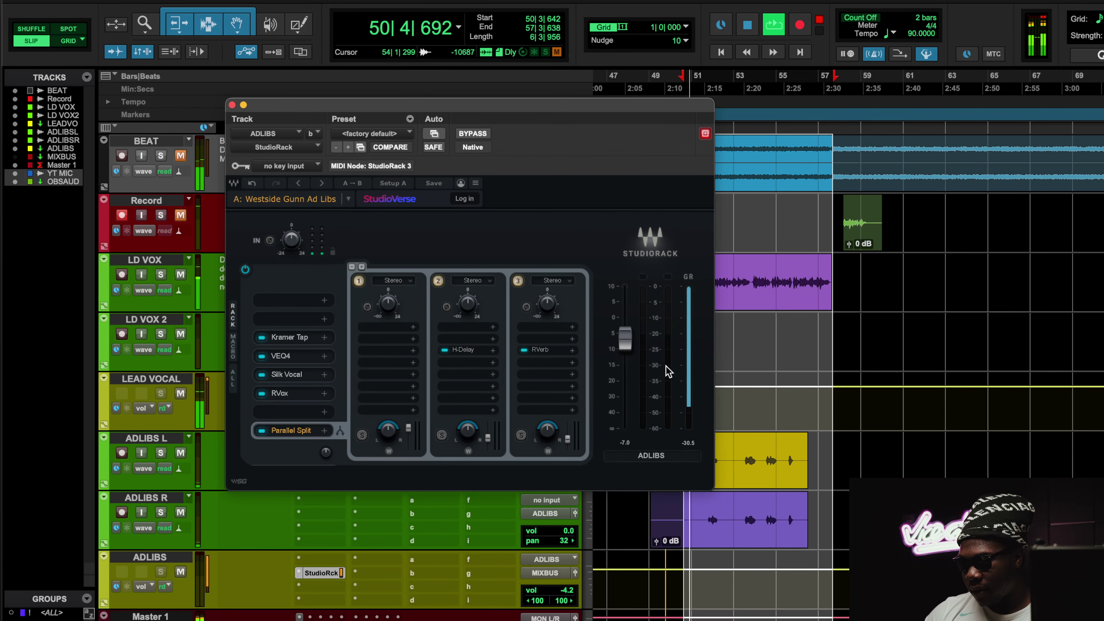
drag(626, 340, 625, 338)
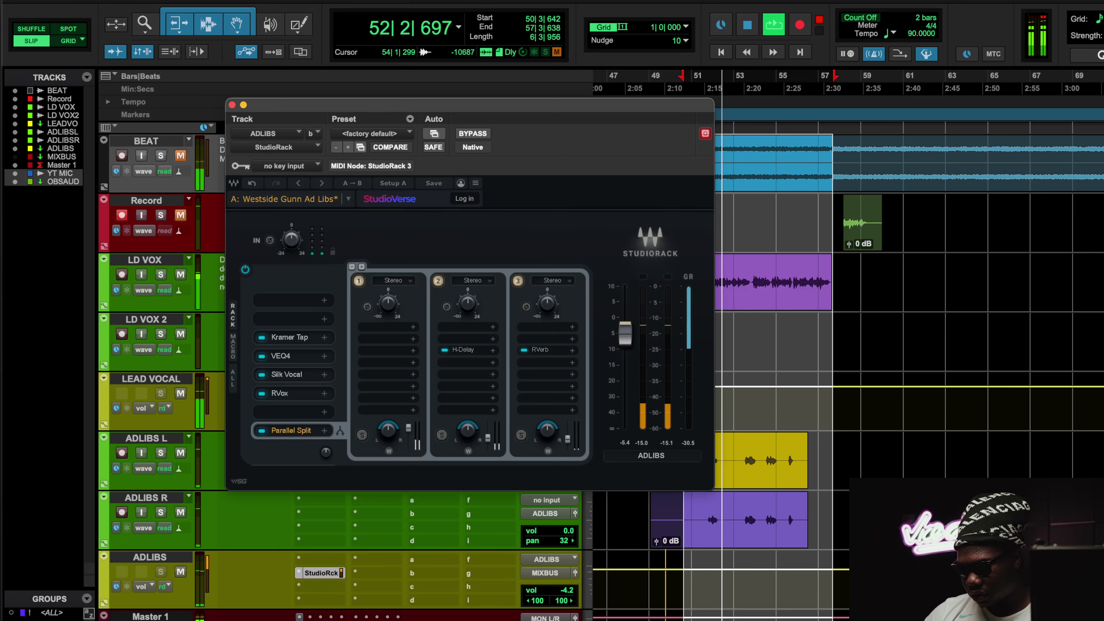
drag(566, 591, 569, 583)
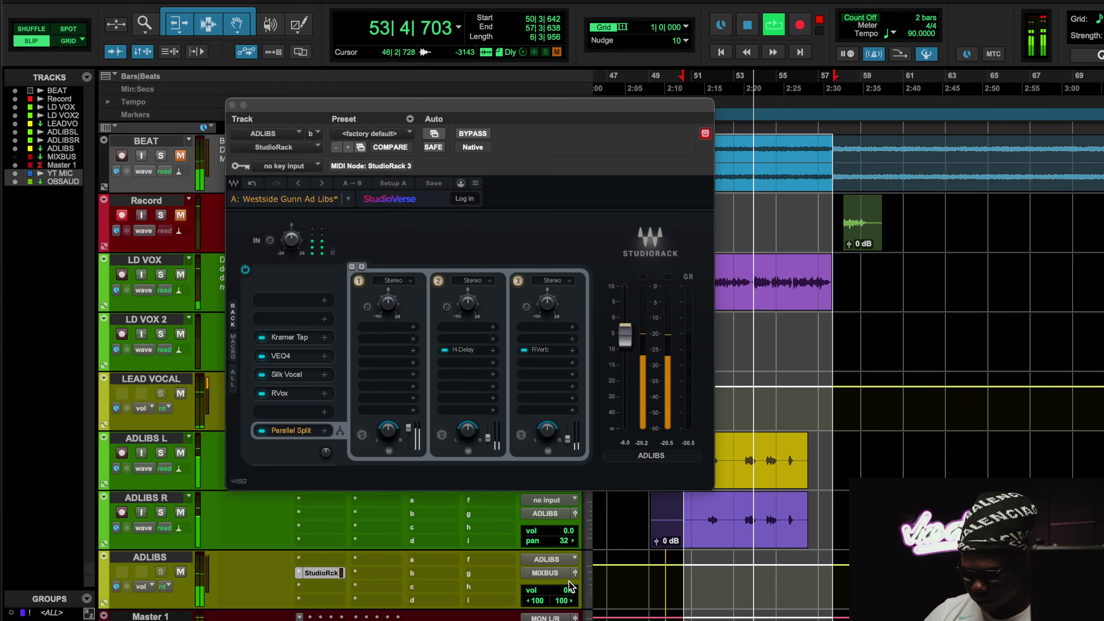
Examine H-Delay in the second parallel chain and RVerb in the third during playback, closing each plugin.
click(464, 350)
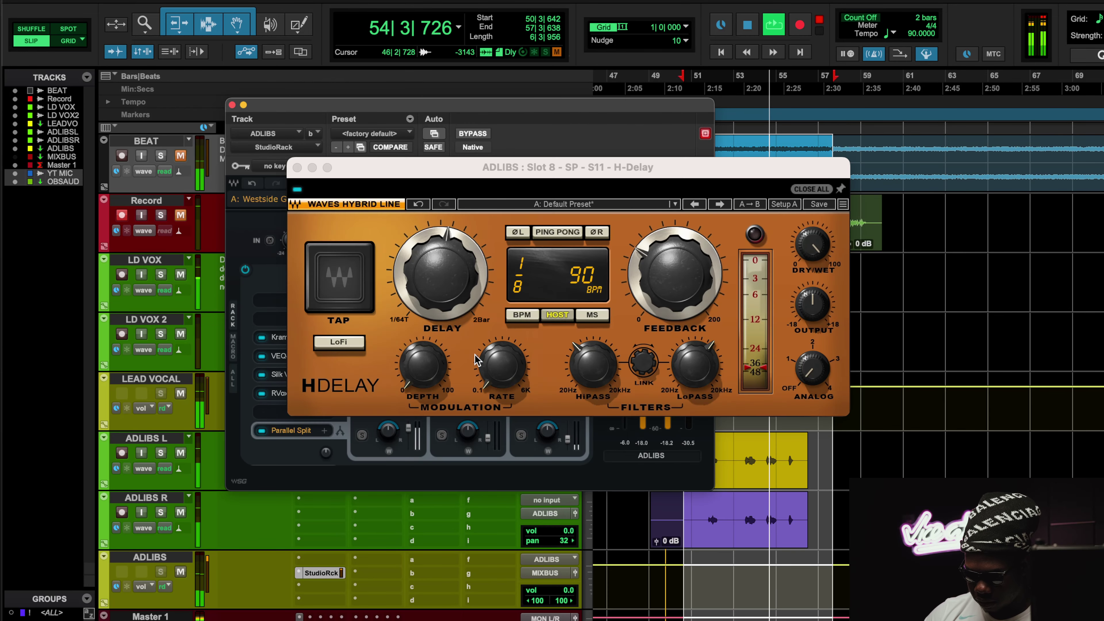
click(297, 167)
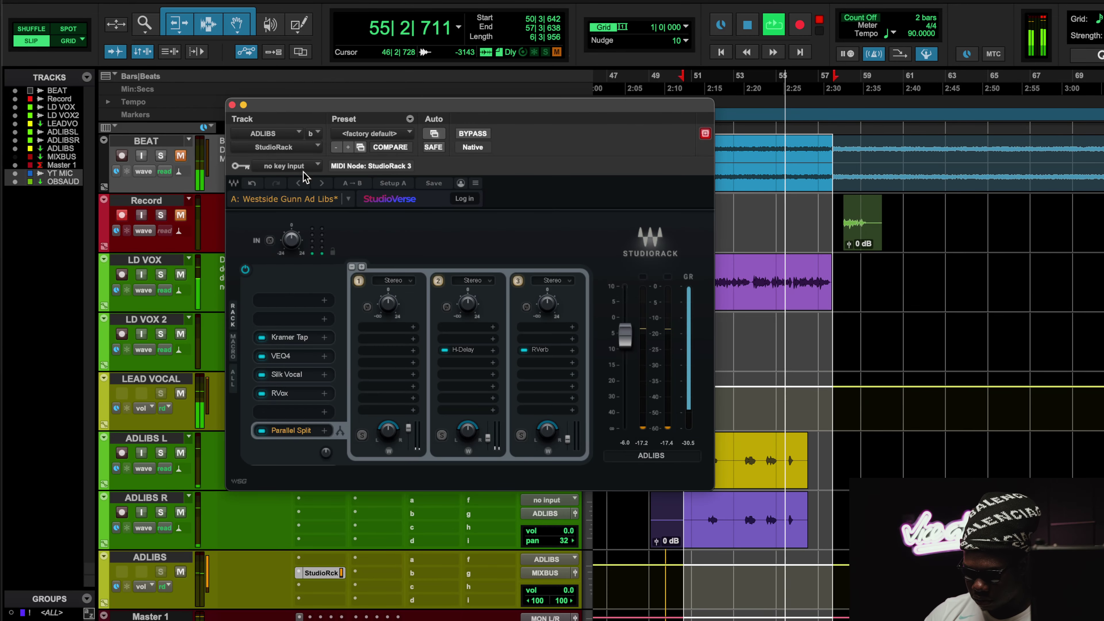
click(539, 350)
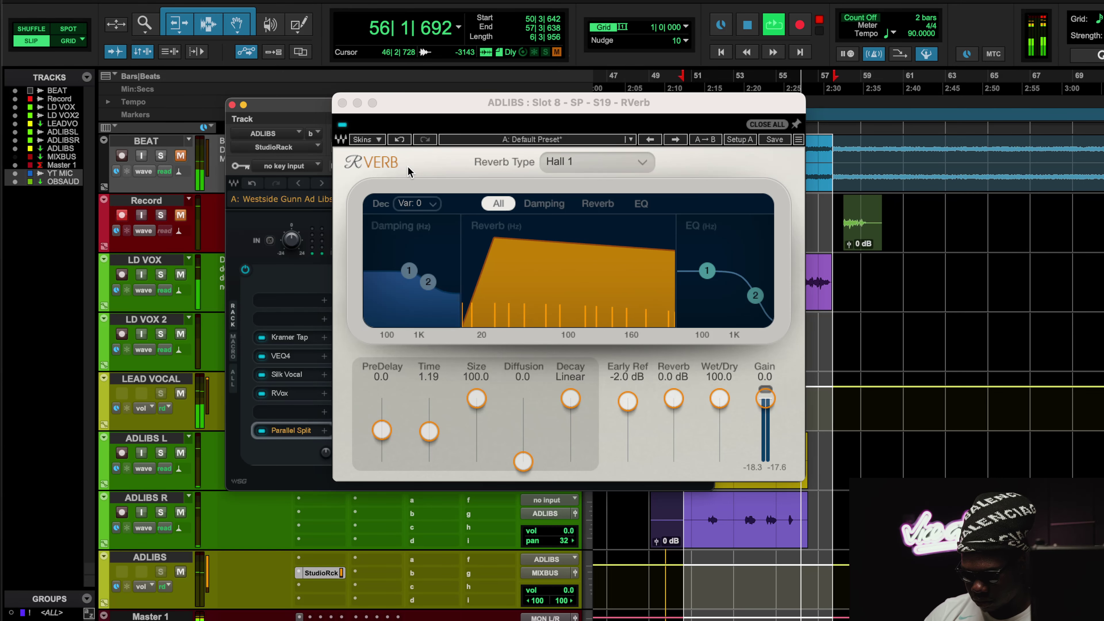
click(342, 102)
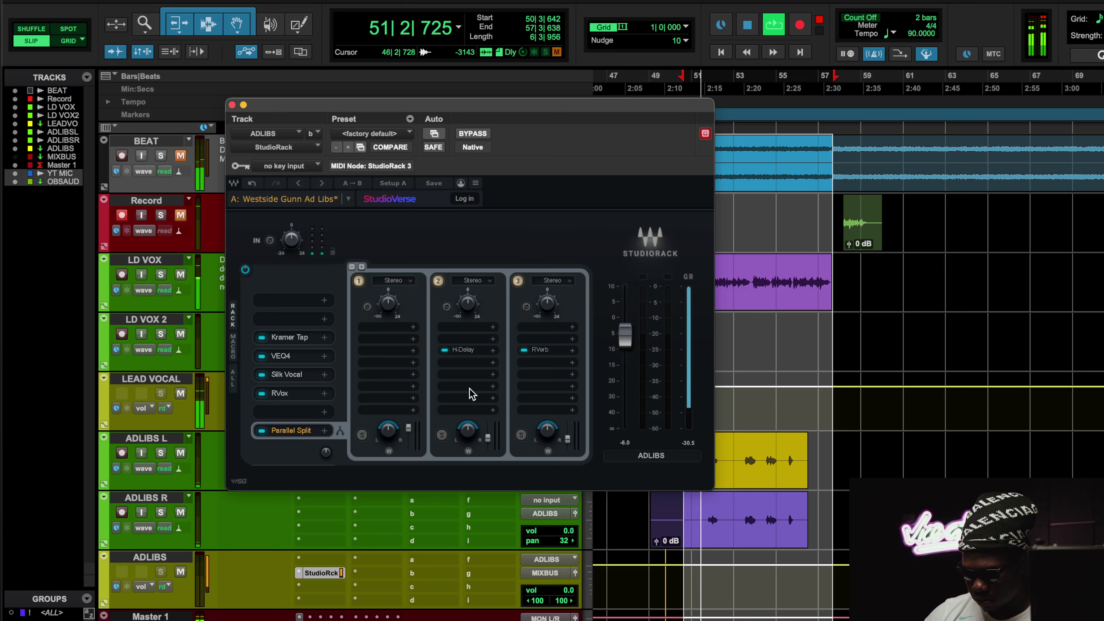
Examine the RVox gate and compression settings in slot 6 of the ADLIBS rack, stop playback and reopen RVox.
click(320, 394)
click(296, 396)
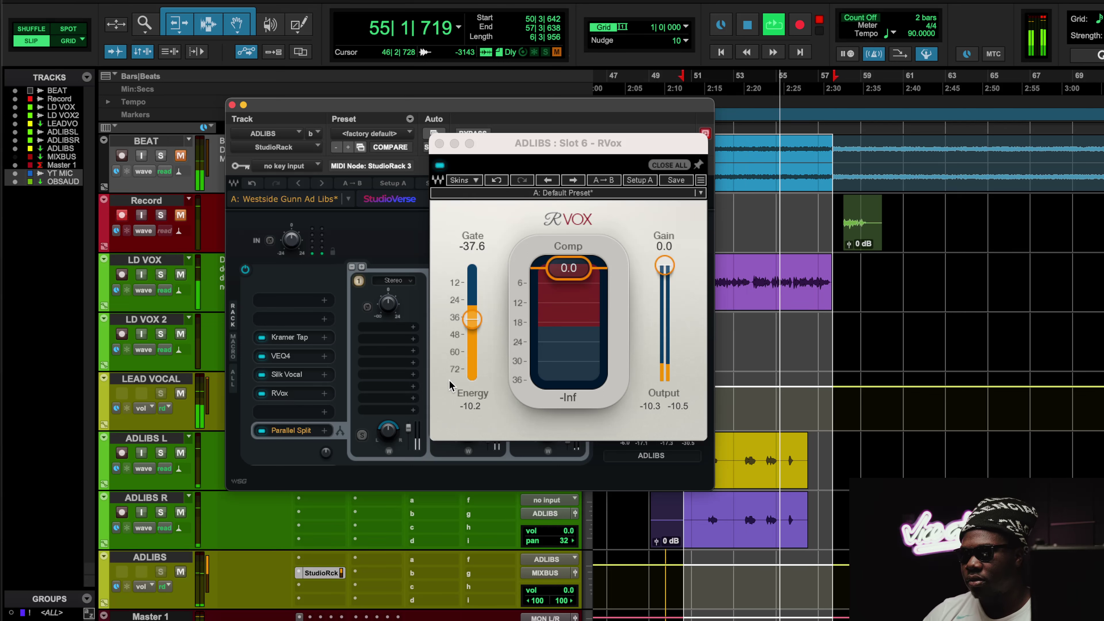
key(space)
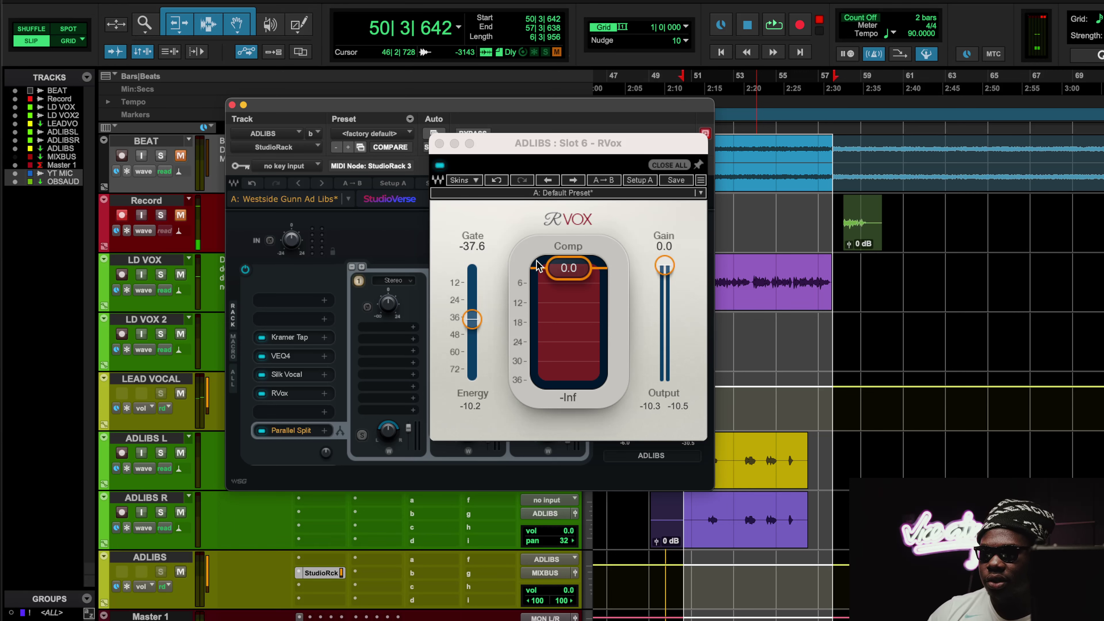
click(285, 380)
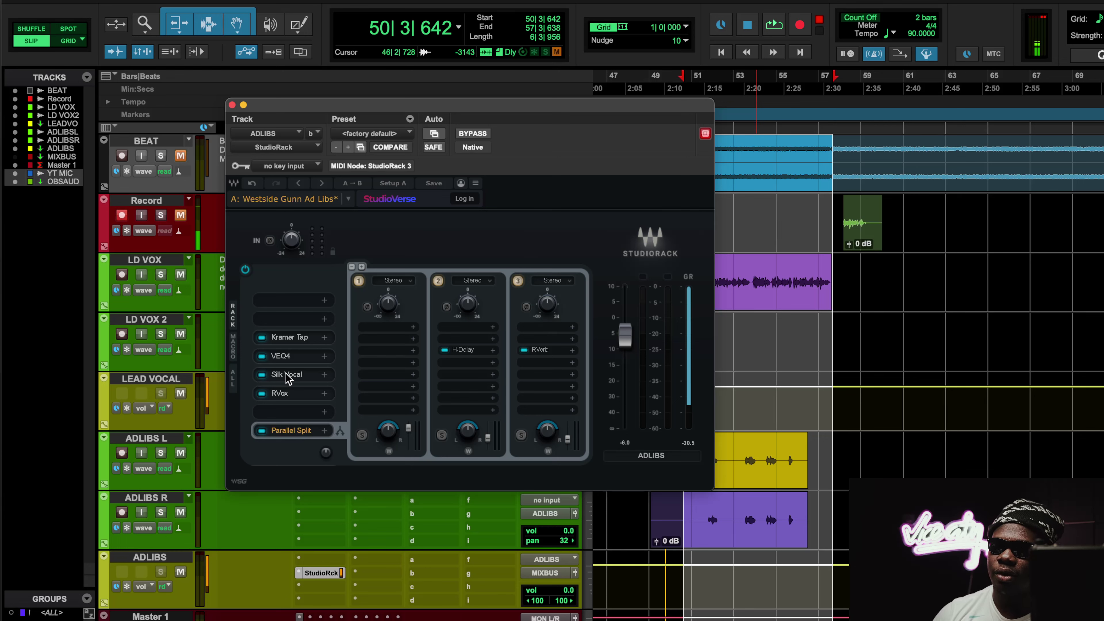
click(287, 392)
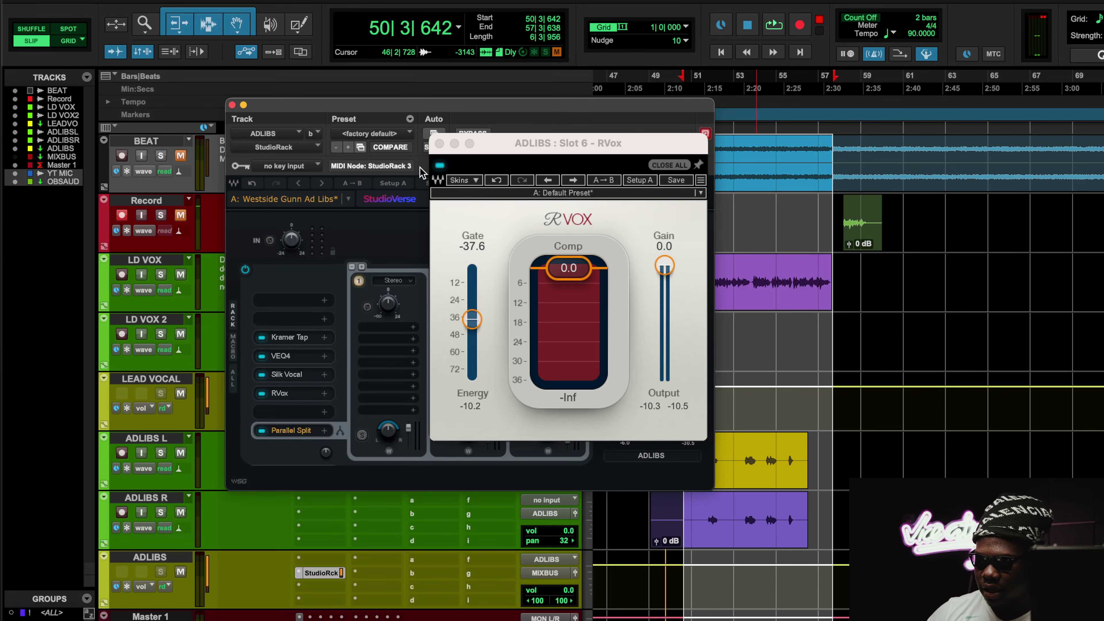